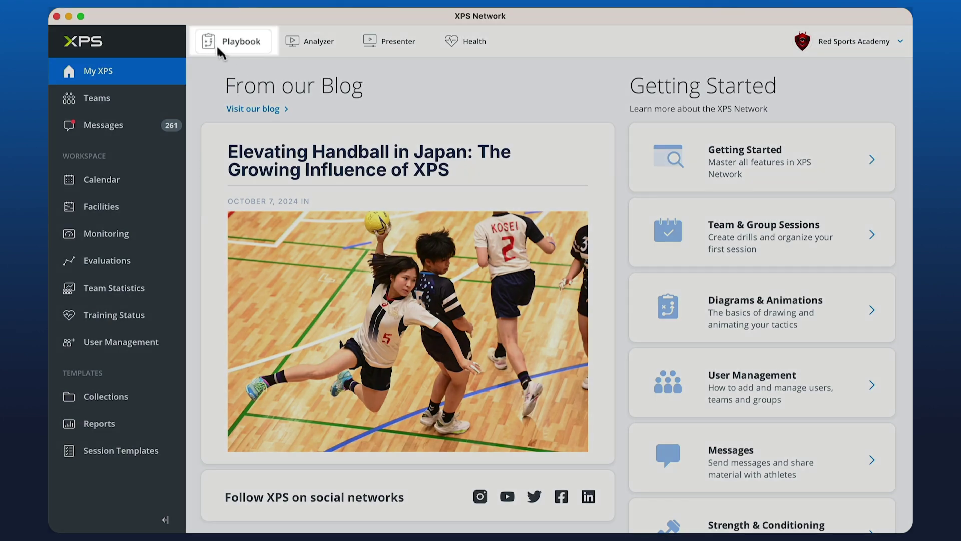
# Switch XPS Network to the Playbook tab to reach its Create New, Tutorials and FAQ start page
pyautogui.click(221, 49)
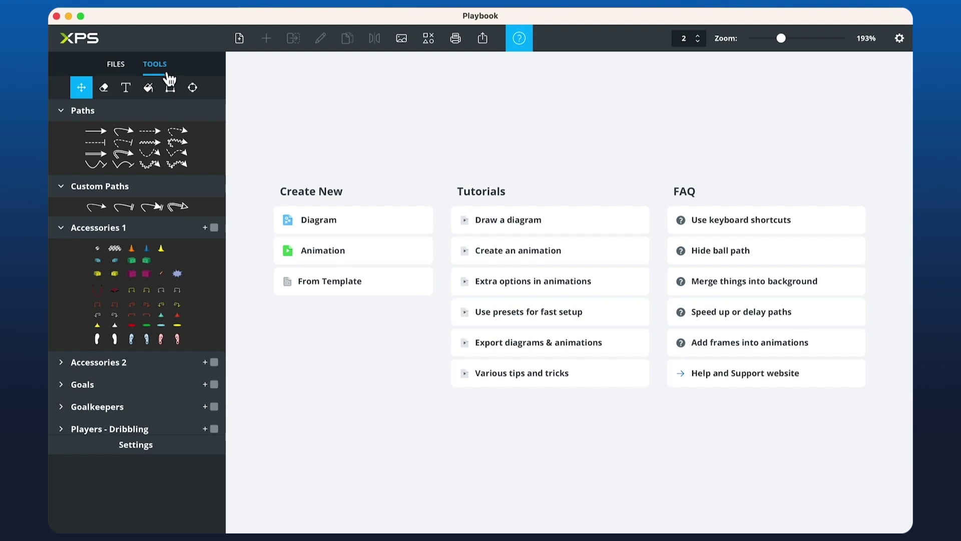
# Choose a Grass pitch as the background image and confirm it with OK
pyautogui.click(120, 66)
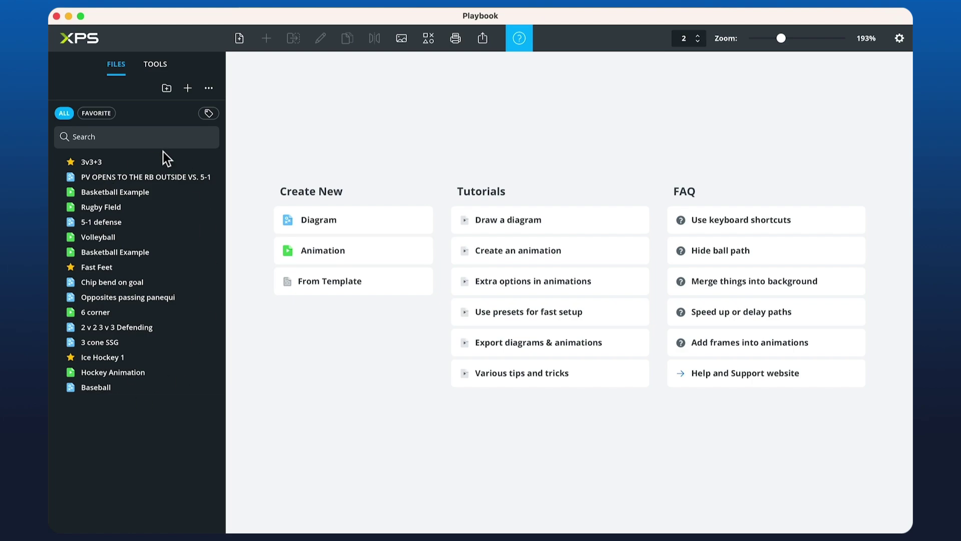
pyautogui.click(159, 66)
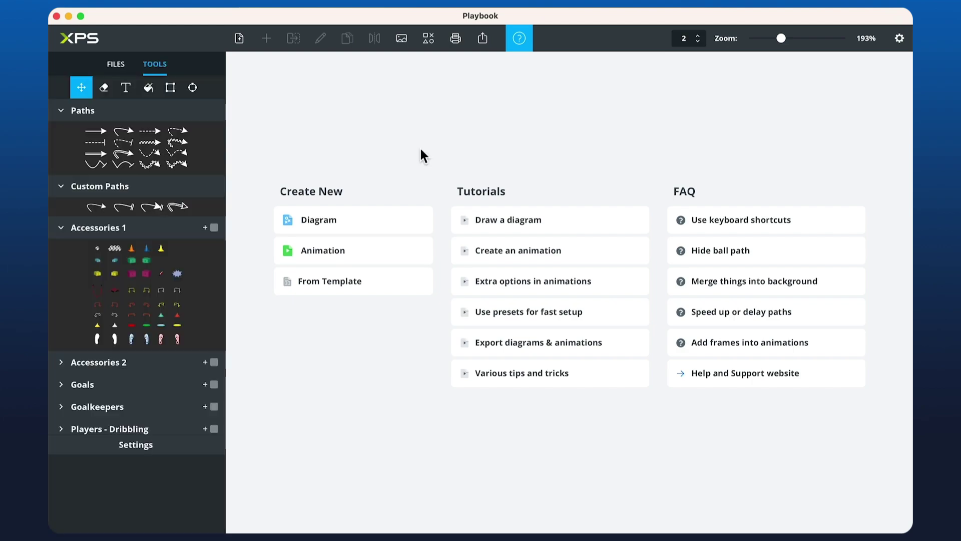
pyautogui.click(403, 40)
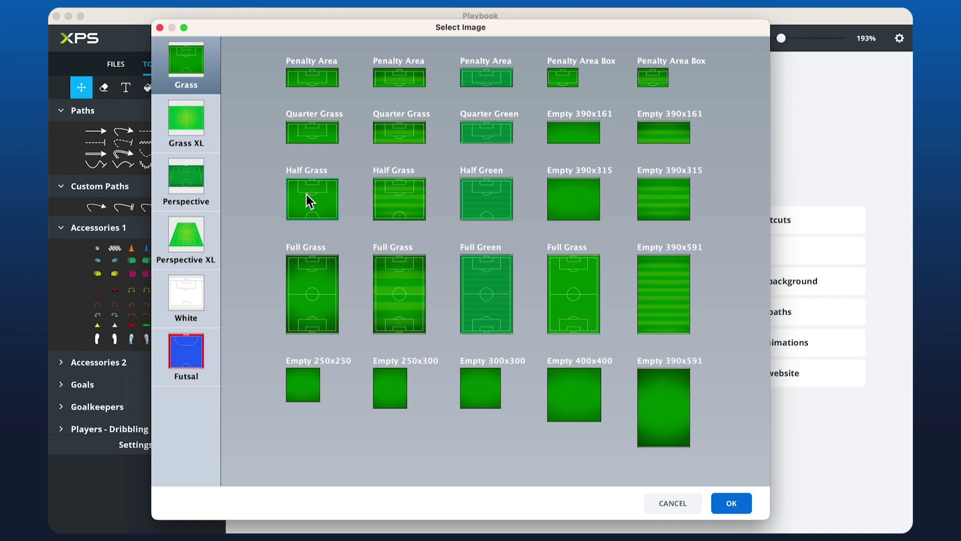
pyautogui.click(732, 503)
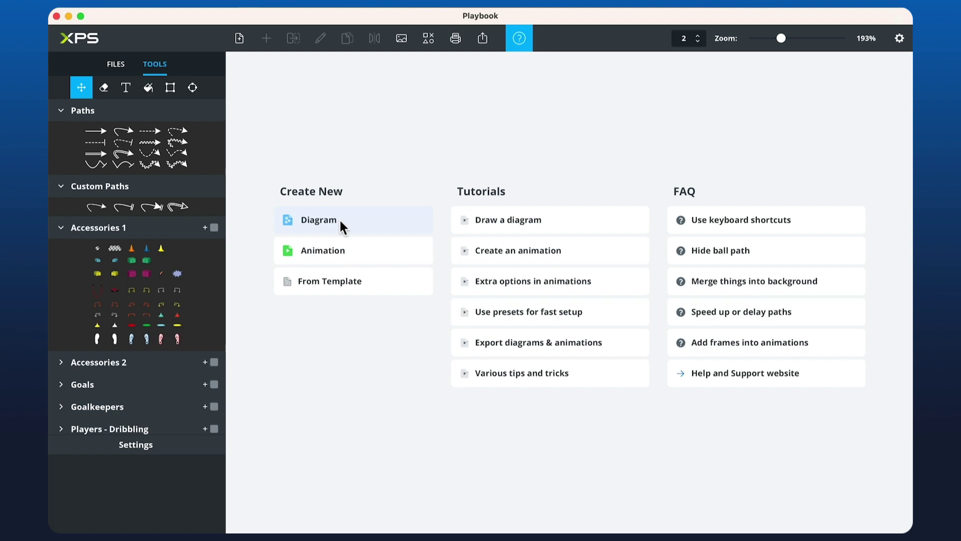
# Create a new diagram named 'Pressing'
pyautogui.click(239, 39)
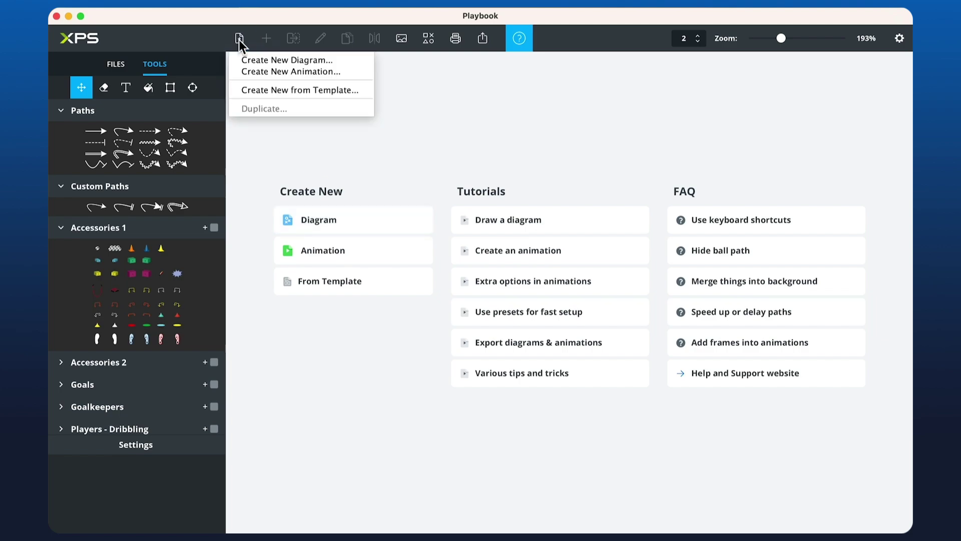
pyautogui.click(254, 61)
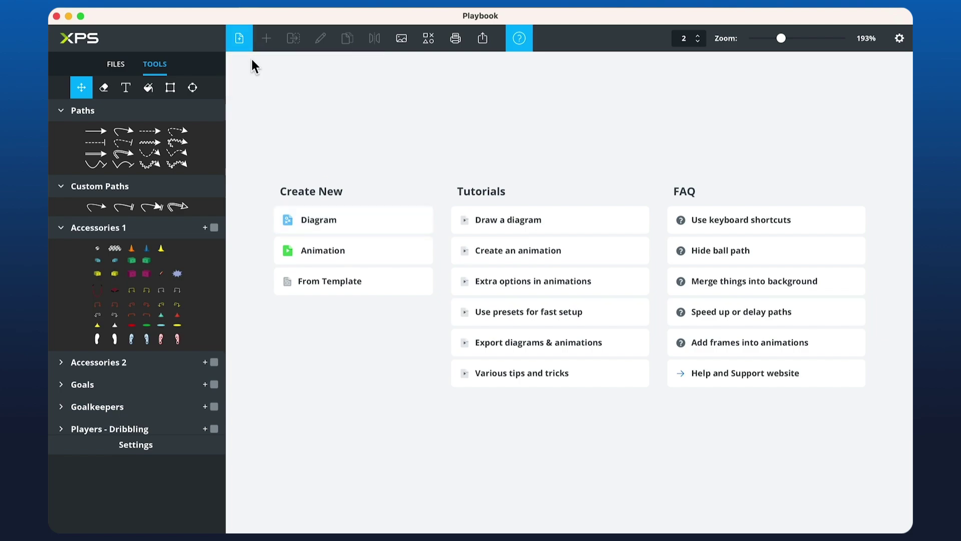
pyautogui.write('Pressing')
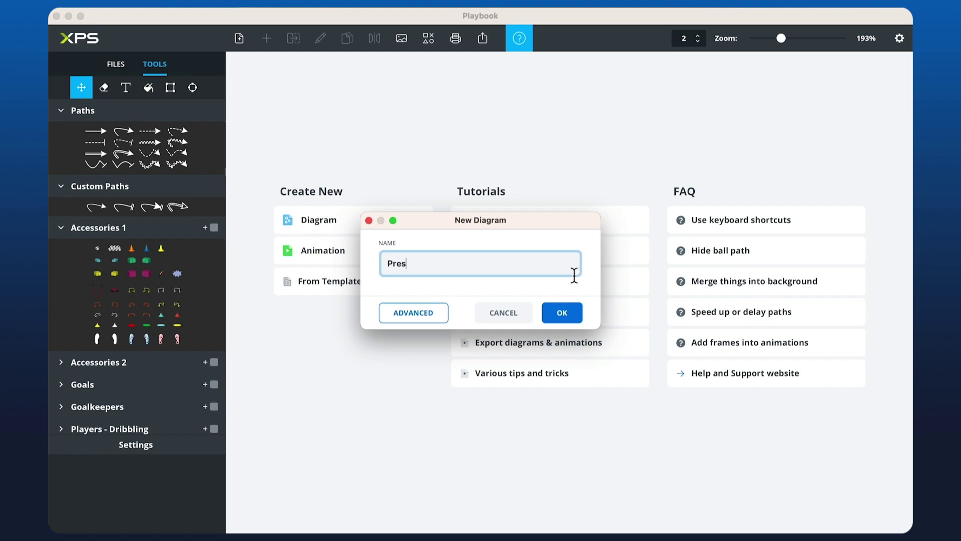
pyautogui.click(563, 307)
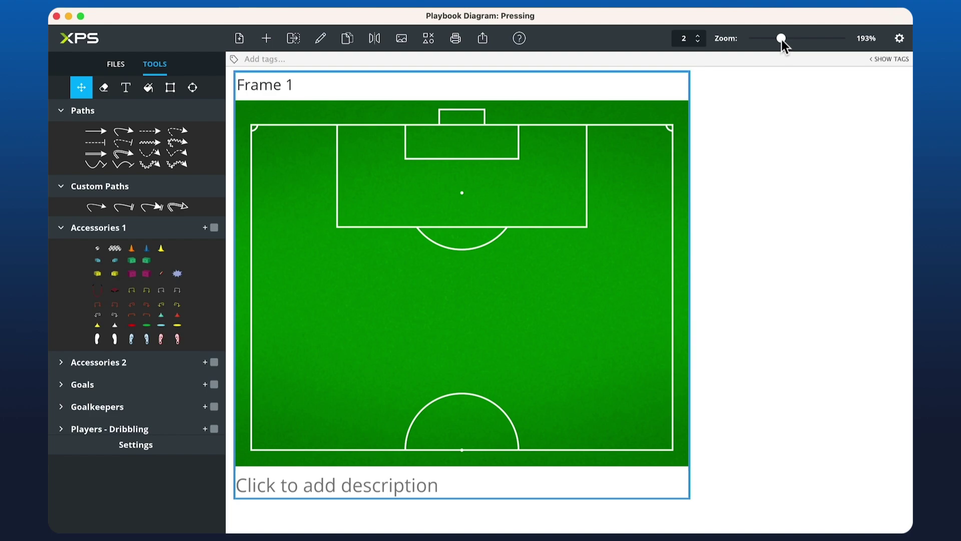
# Zoom the frame to 173% and select the first custom arrow path, keeping it solid, black and arrow-ended
pyautogui.moveTo(782, 38); pyautogui.dragTo(777, 39)
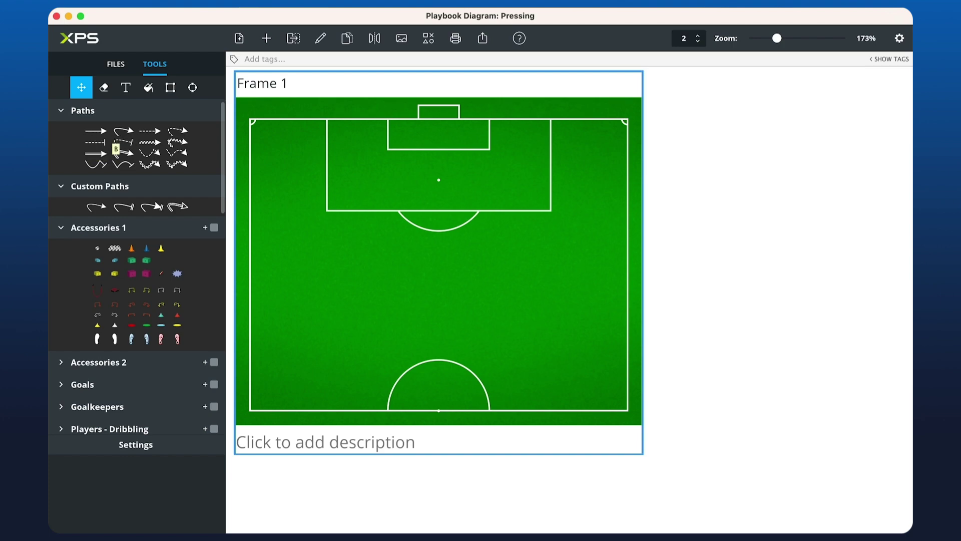
pyautogui.click(98, 207)
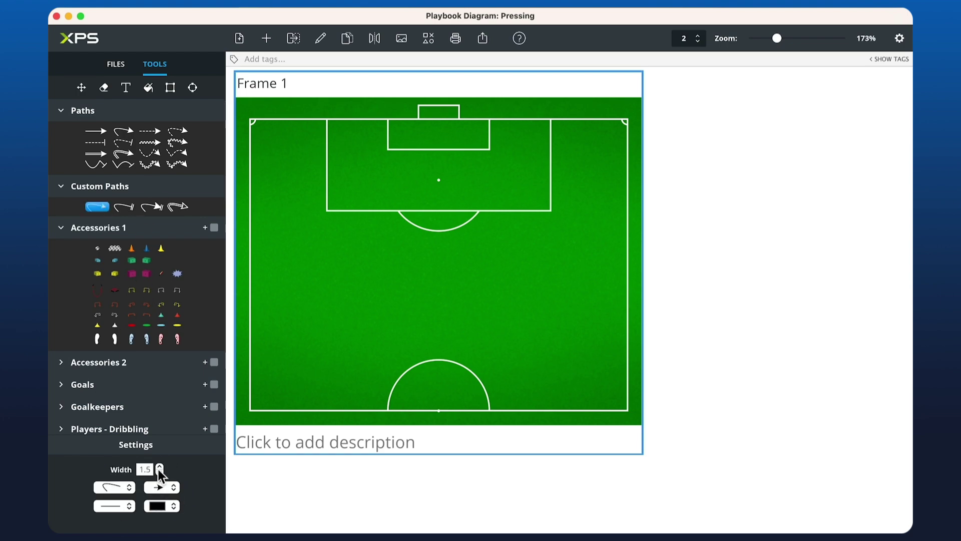
pyautogui.click(167, 488)
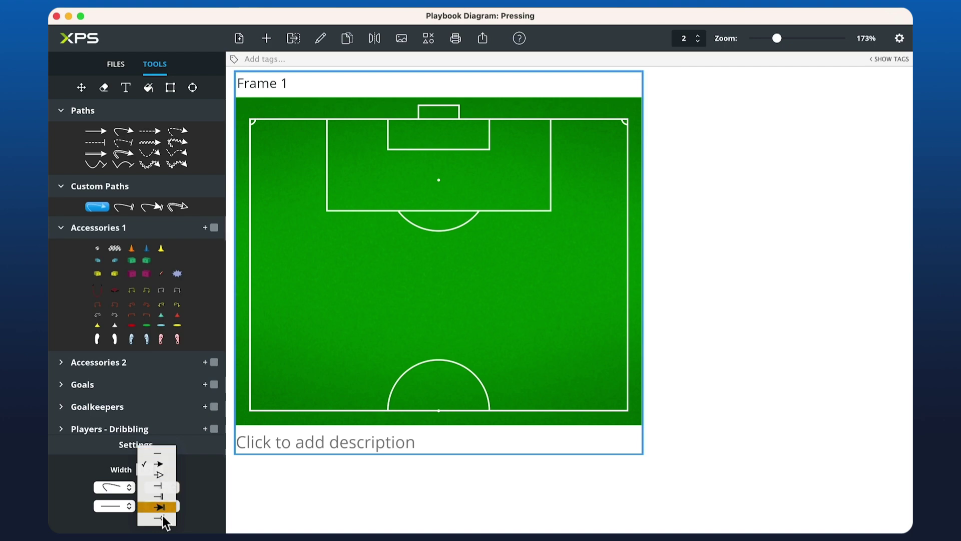
pyautogui.click(195, 483)
pyautogui.click(125, 505)
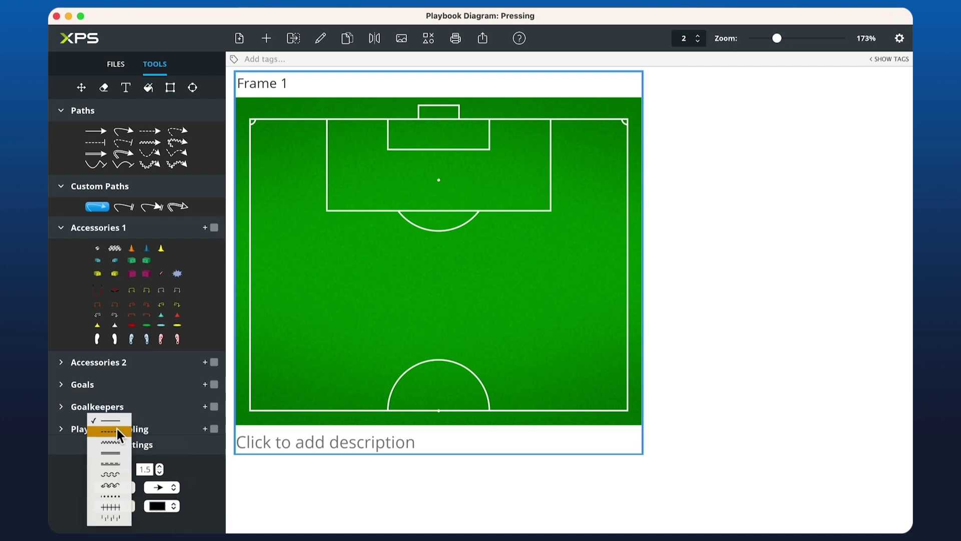
pyautogui.click(185, 492)
pyautogui.click(167, 507)
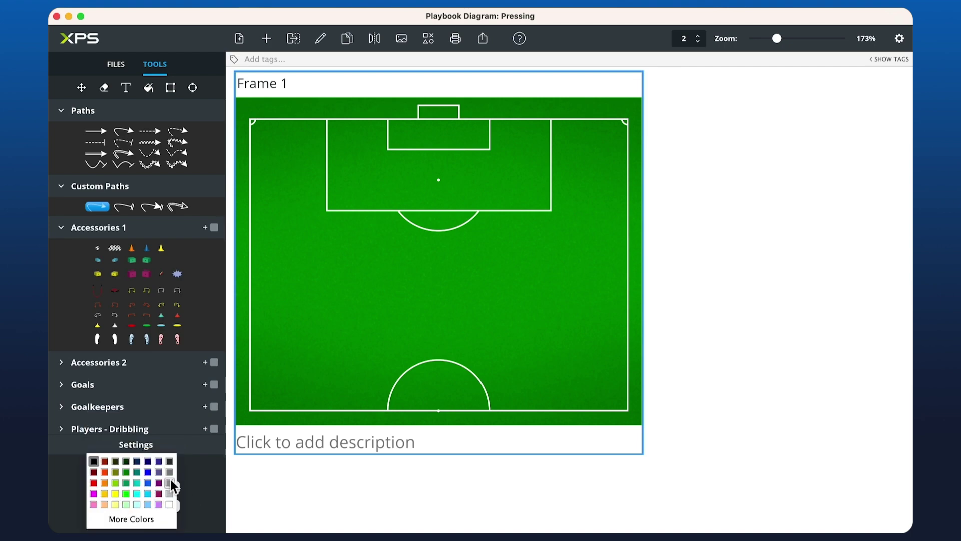
pyautogui.click(199, 483)
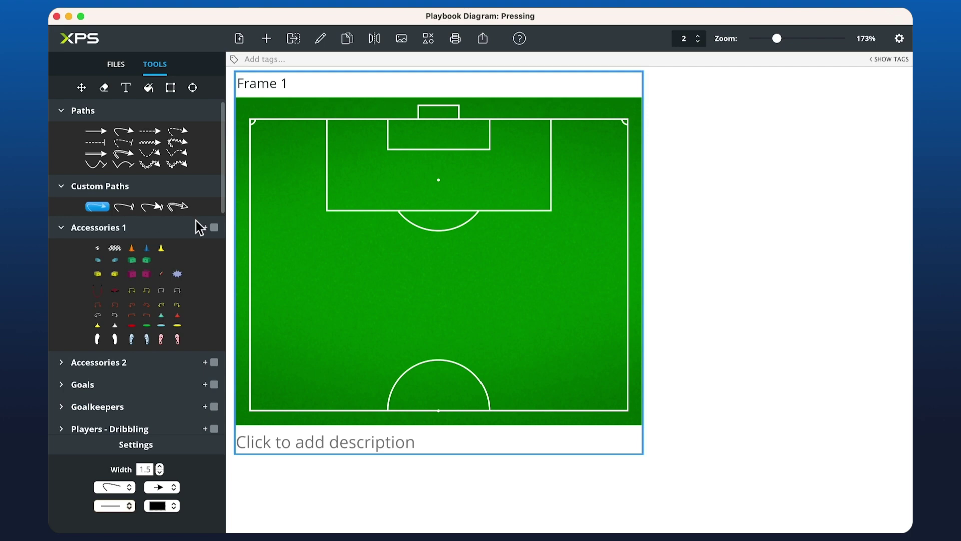
# Expand the Buttons - Blue players, turn on automatic numbering and pick player 0
pyautogui.scroll(-2, 120, 251)
pyautogui.scroll(-2, 119, 251)
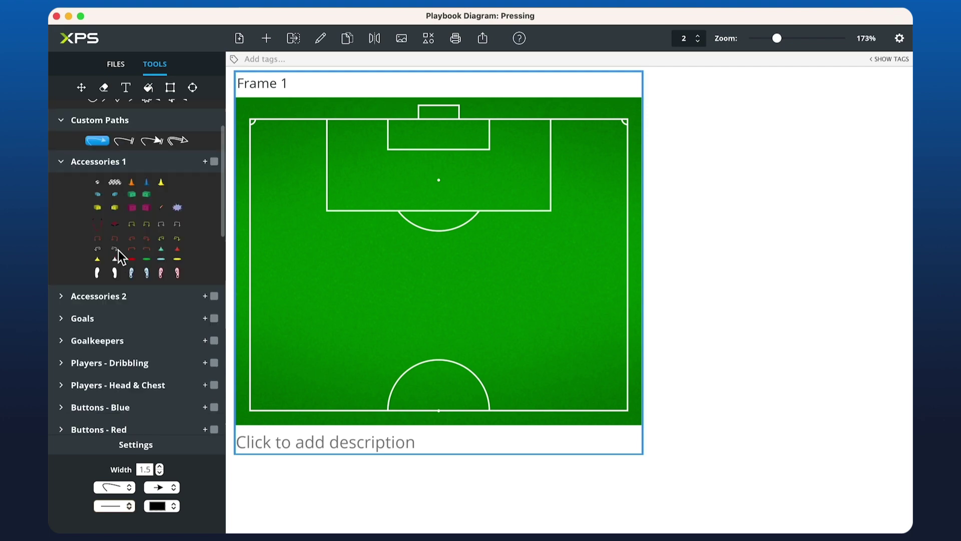
pyautogui.click(64, 127)
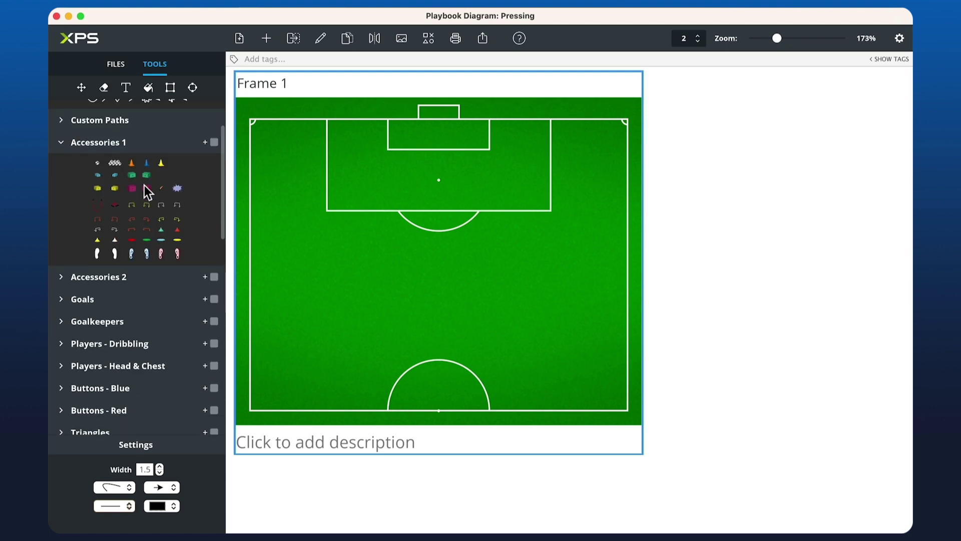
pyautogui.scroll(-5, 145, 185)
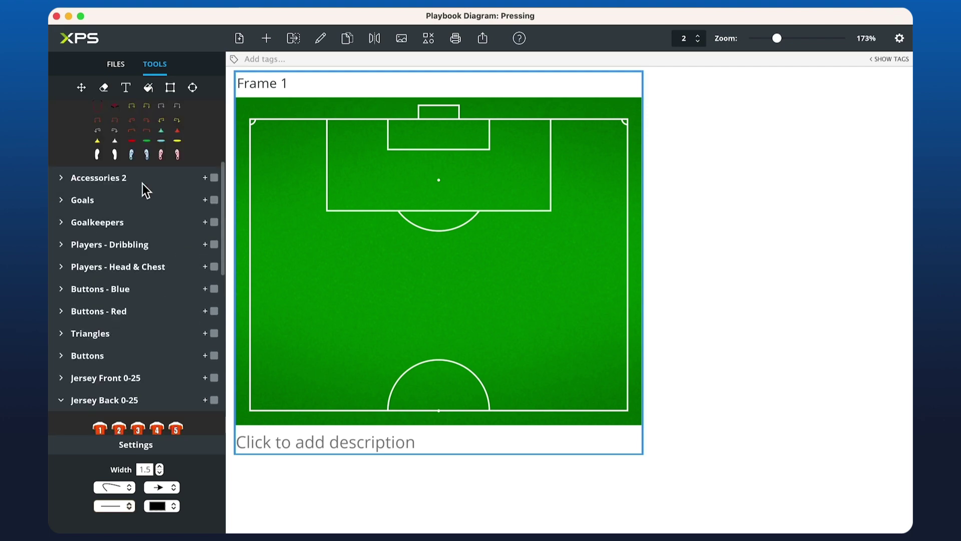
pyautogui.click(64, 294)
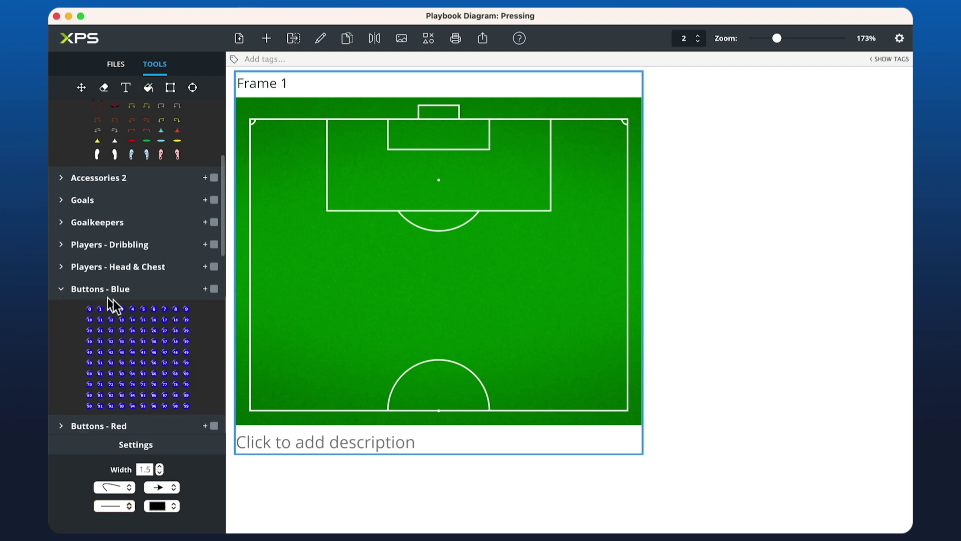
pyautogui.click(215, 290)
pyautogui.click(89, 309)
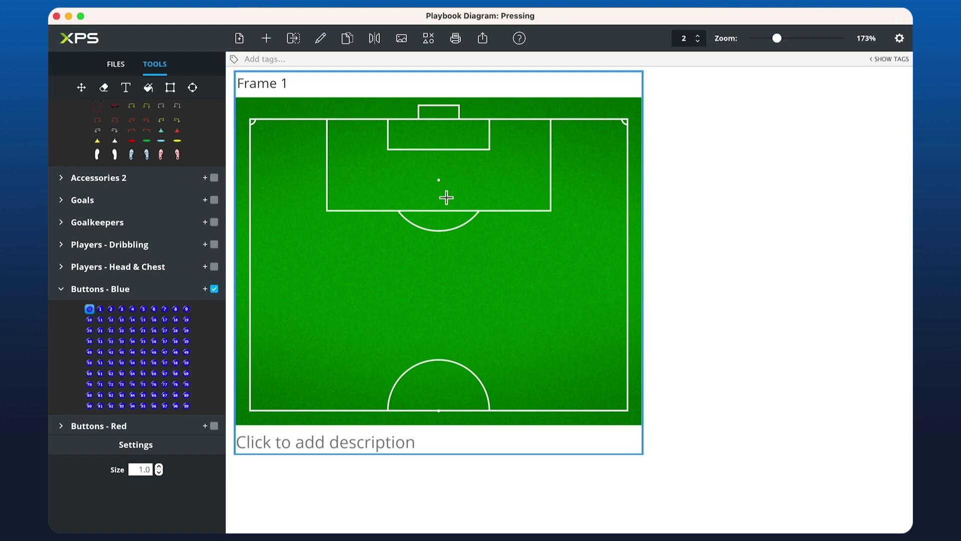
# Place blue player 0 in the goal box and player 1 on the left, undoing extra 1s
pyautogui.click(440, 130)
pyautogui.click(272, 215)
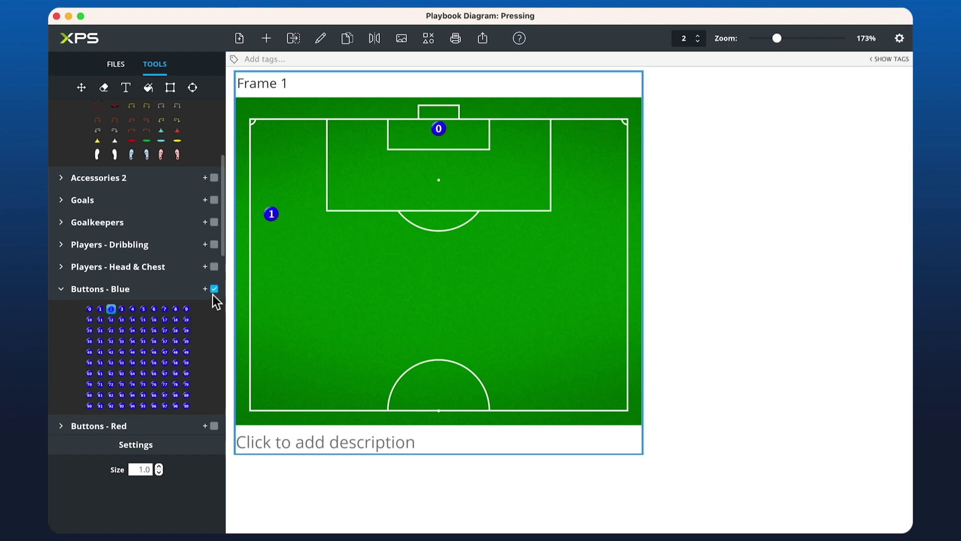
pyautogui.click(101, 309)
pyautogui.click(342, 215)
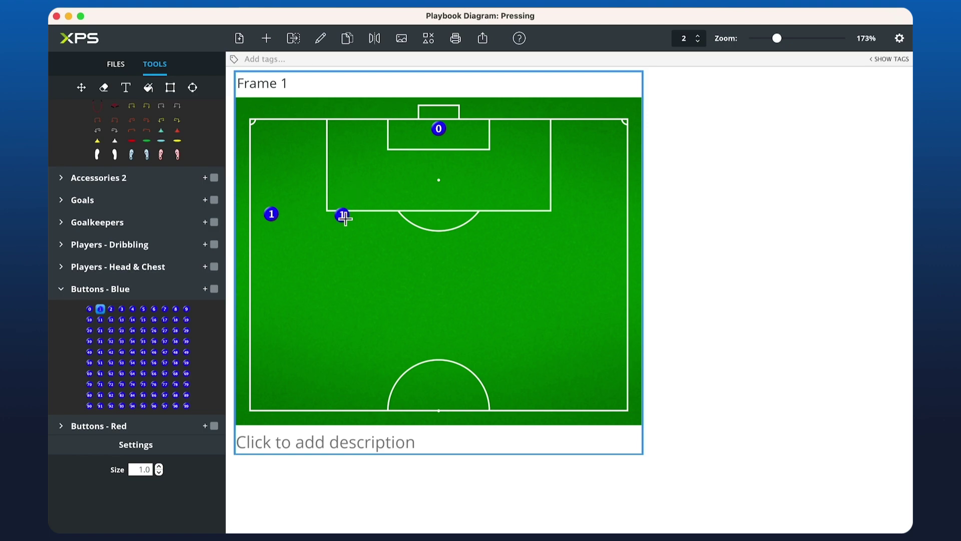
pyautogui.click(397, 216)
pyautogui.click(458, 215)
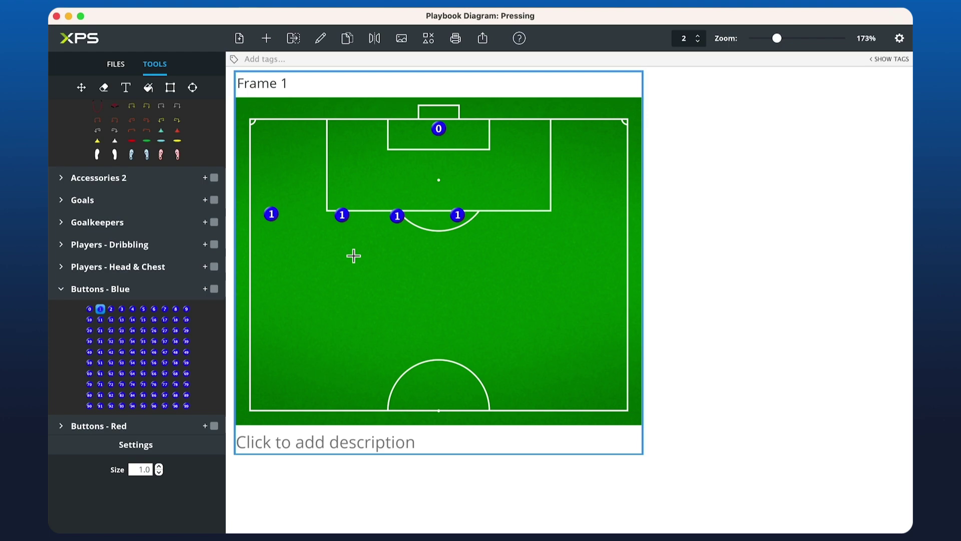
pyautogui.press('super+z')
pyautogui.press('super+z')
pyautogui.press('super+z')
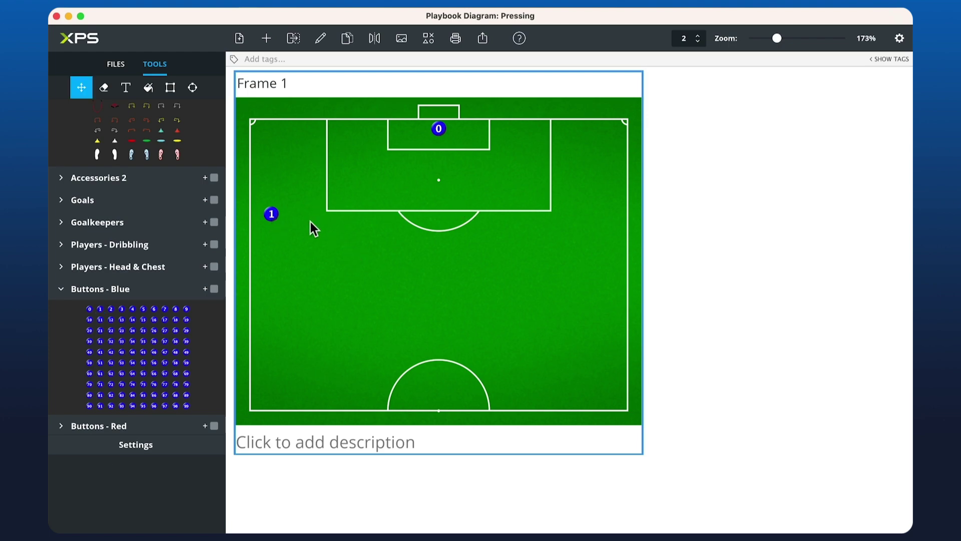
# Re-enable automatic numbering, pick blue player 1 and enlarge the player size slightly
pyautogui.scroll(-2, 164, 310)
pyautogui.click(214, 251)
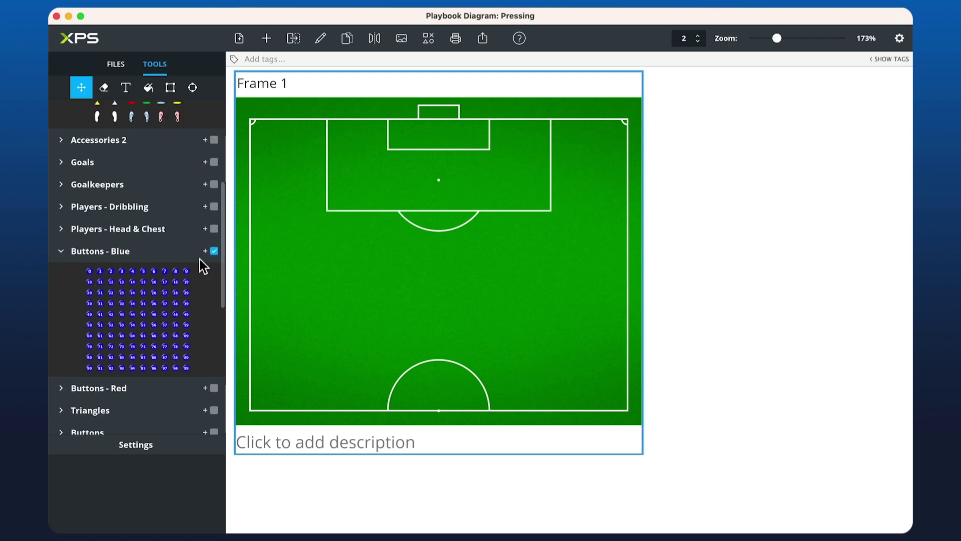
pyautogui.click(100, 271)
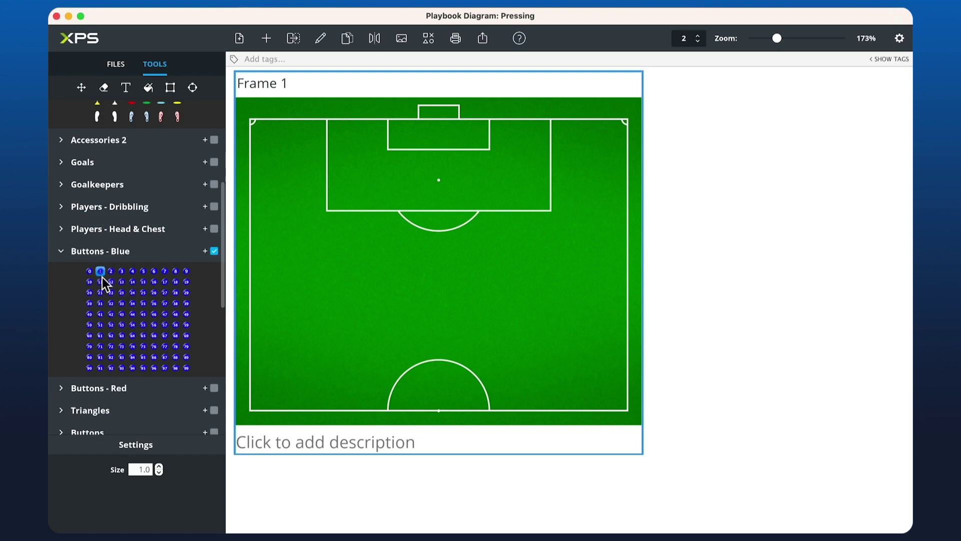
pyautogui.click(158, 466)
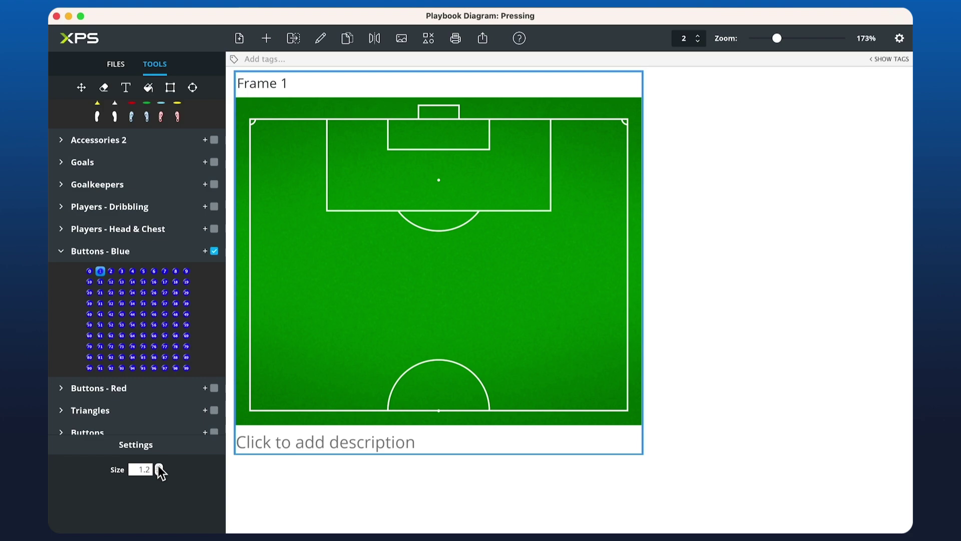
# Place blue players 1 through 11 across the pitch in formation
pyautogui.click(443, 132)
pyautogui.click(280, 243)
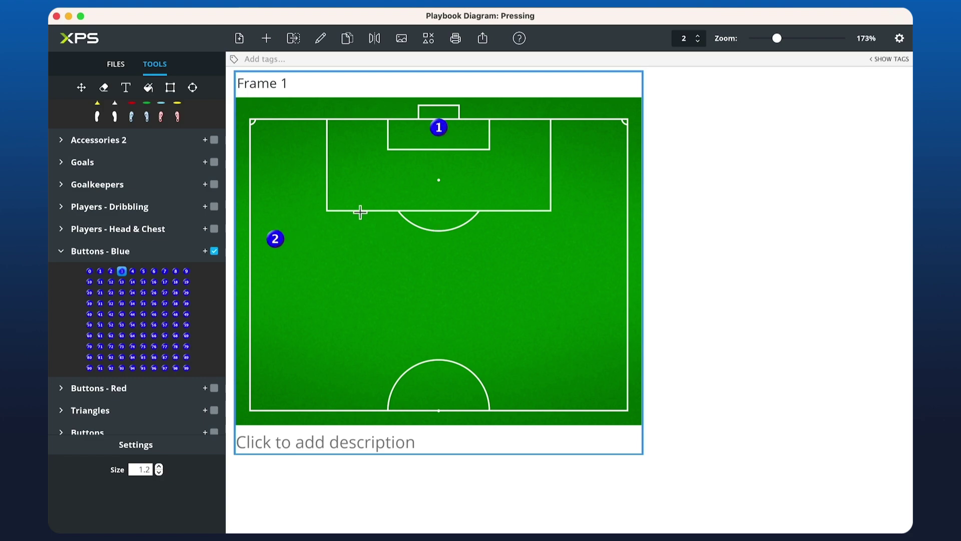
pyautogui.click(375, 196)
pyautogui.click(483, 196)
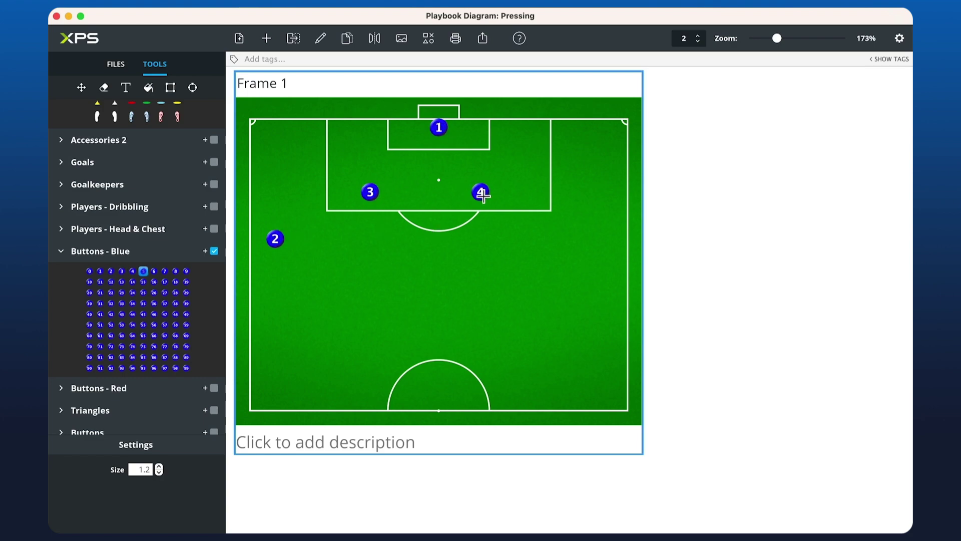
pyautogui.click(591, 244)
pyautogui.click(461, 242)
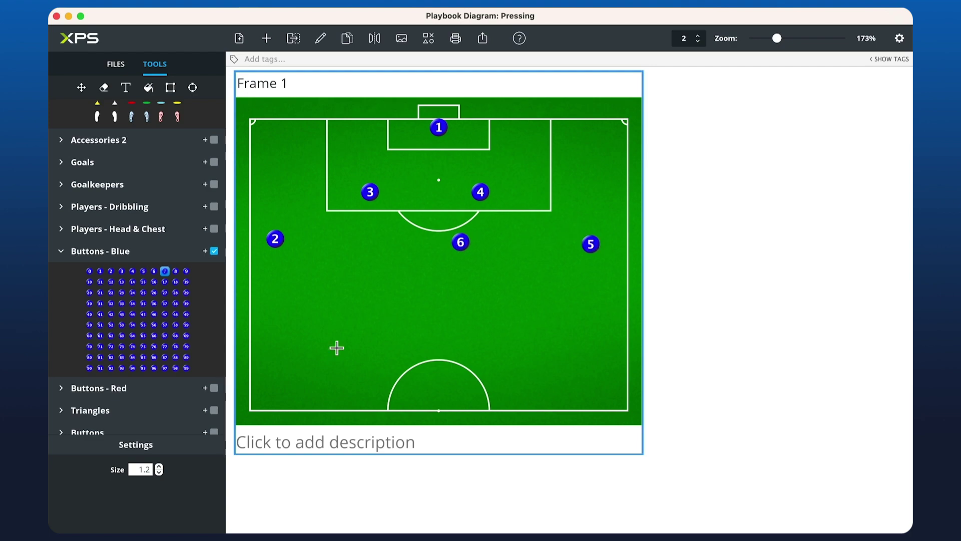
pyautogui.click(272, 390)
pyautogui.click(408, 243)
pyautogui.click(438, 388)
pyautogui.click(439, 297)
pyautogui.click(596, 389)
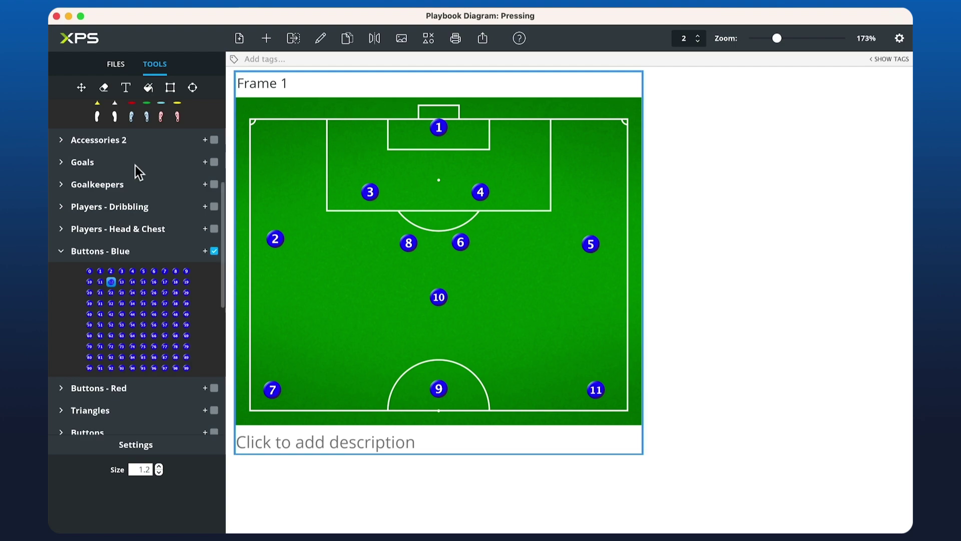
pyautogui.scroll(5, 130, 217)
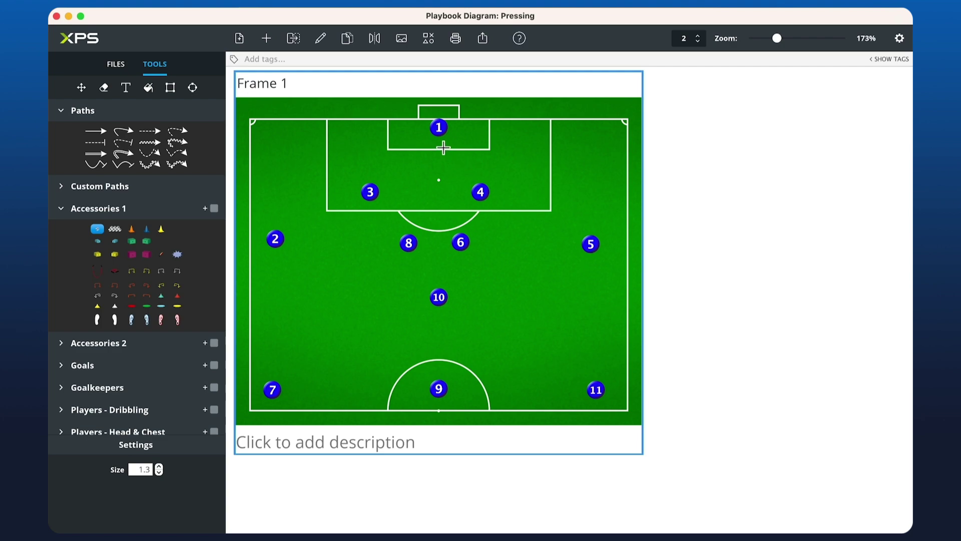
# Drop a ball beside goalkeeper 1 and enlarge it from size 1.3 to 1.6
pyautogui.click(431, 135)
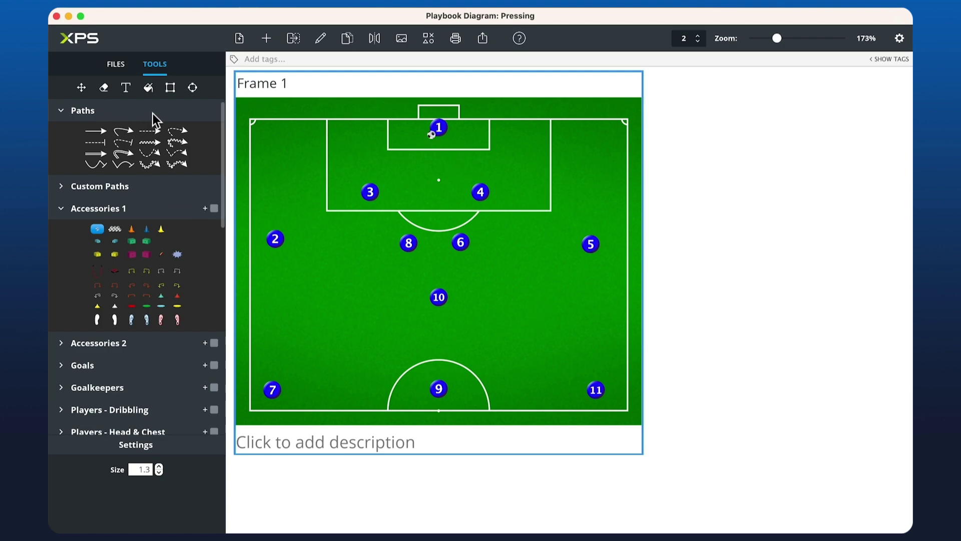
pyautogui.press('Escape')
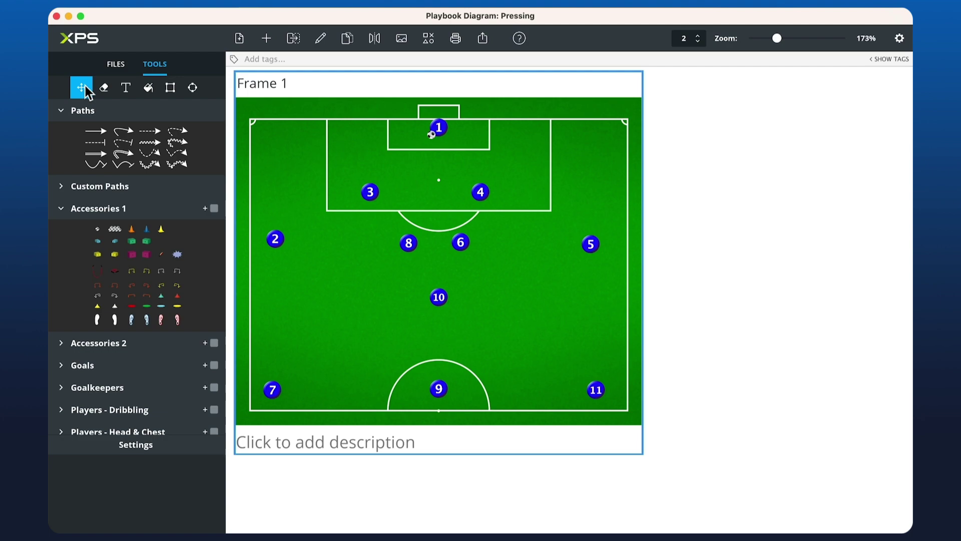
pyautogui.click(431, 138)
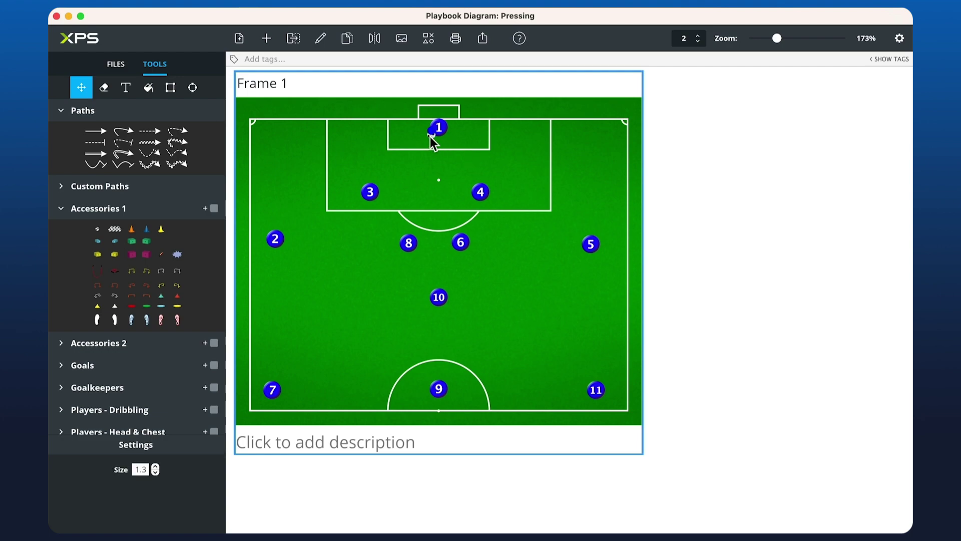
pyautogui.click(155, 466)
pyautogui.click(155, 466)
pyautogui.click(156, 466)
pyautogui.click(352, 320)
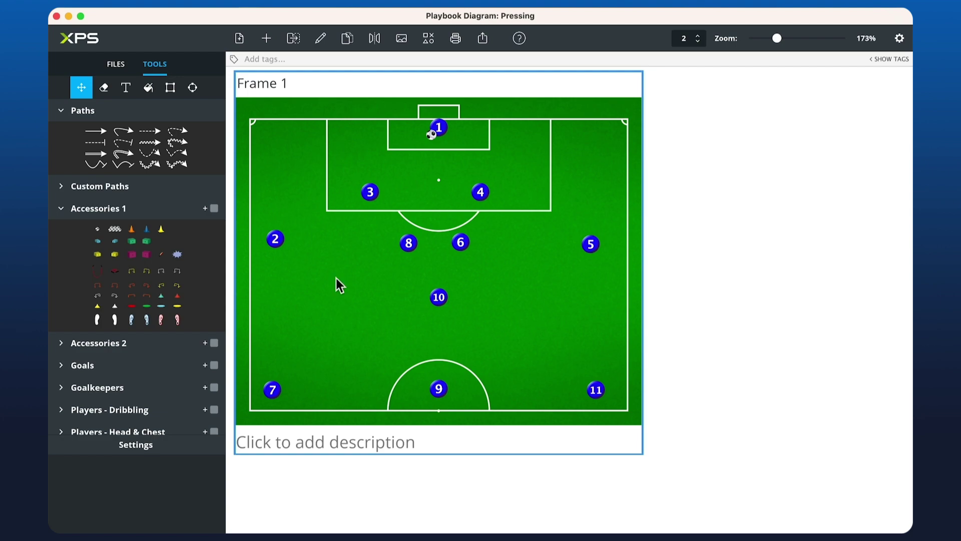
pyautogui.press('a')
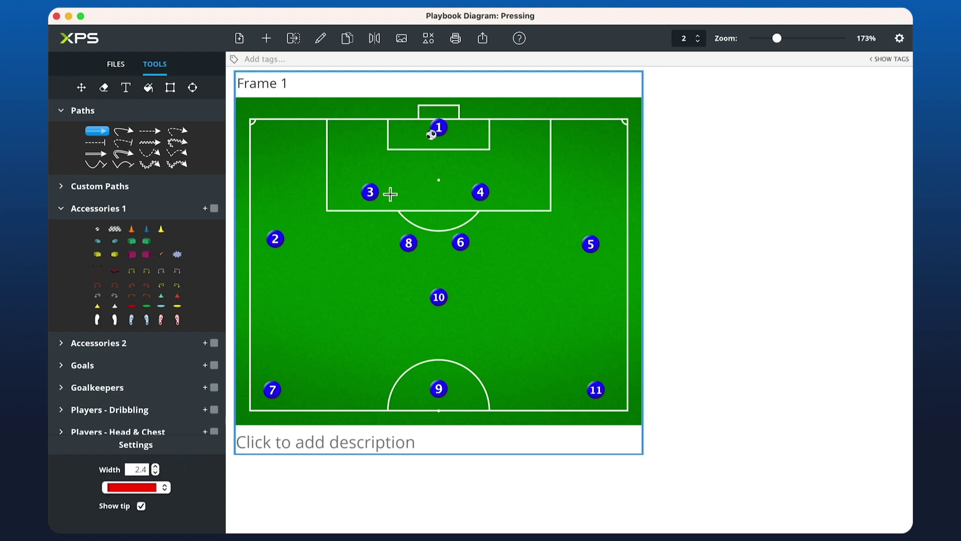
# Draw black arrows from players 3, 4, 2, 5, 9 and 10, plus a curved run from 8
pyautogui.click(164, 492)
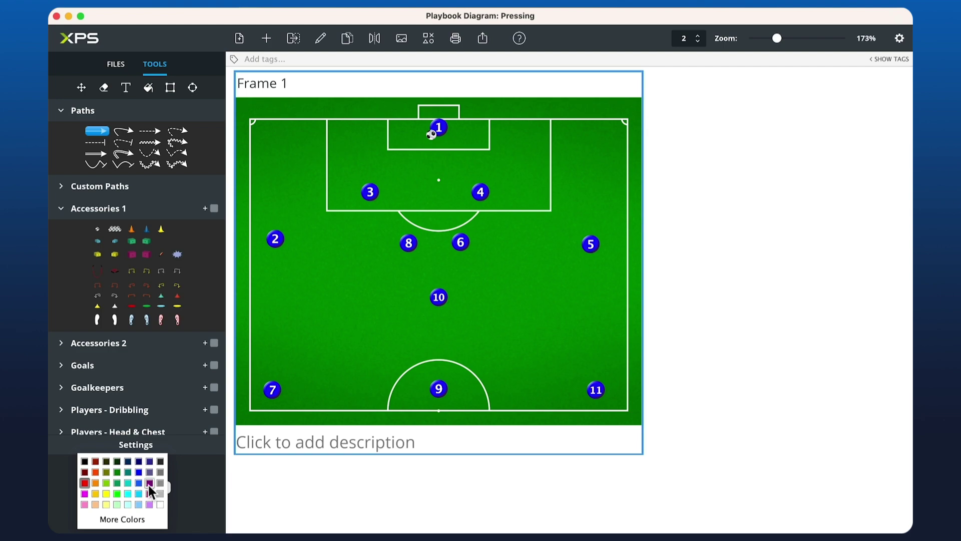
pyautogui.click(86, 462)
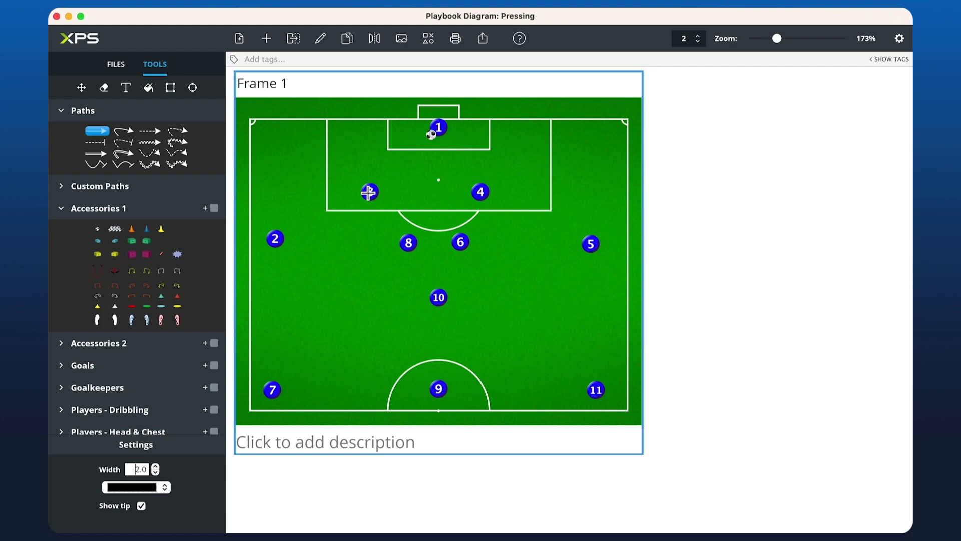
pyautogui.moveTo(368, 196)
pyautogui.mouseDown()
pyautogui.moveTo(271, 190)
pyautogui.moveTo(355, 162)
pyautogui.moveTo(389, 285)
pyautogui.moveTo(394, 130)
pyautogui.moveTo(338, 245)
pyautogui.moveTo(443, 296)
pyautogui.moveTo(282, 211)
pyautogui.moveTo(282, 192)
pyautogui.moveTo(339, 153)
pyautogui.moveTo(321, 155)
pyautogui.moveTo(301, 270)
pyautogui.moveTo(380, 359)
pyautogui.moveTo(292, 195)
pyautogui.moveTo(272, 194)
pyautogui.mouseUp()
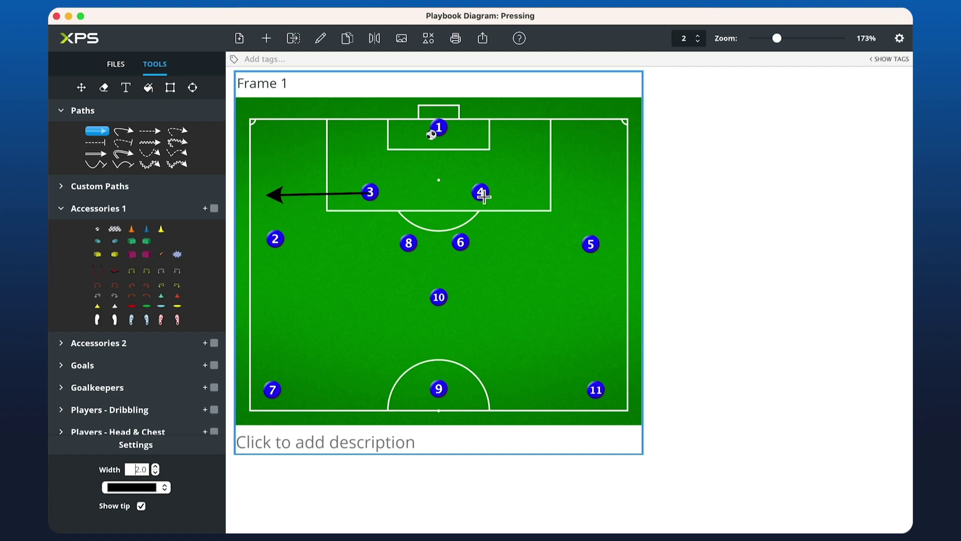
pyautogui.moveTo(483, 197); pyautogui.dragTo(607, 191)
pyautogui.moveTo(275, 240); pyautogui.dragTo(275, 331)
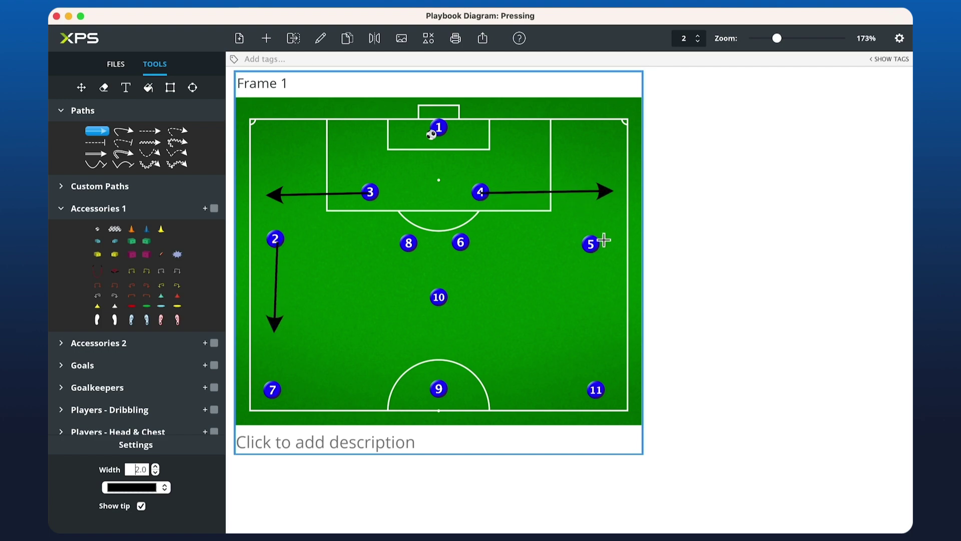
pyautogui.moveTo(593, 244); pyautogui.dragTo(595, 325)
pyautogui.moveTo(439, 389); pyautogui.dragTo(365, 325)
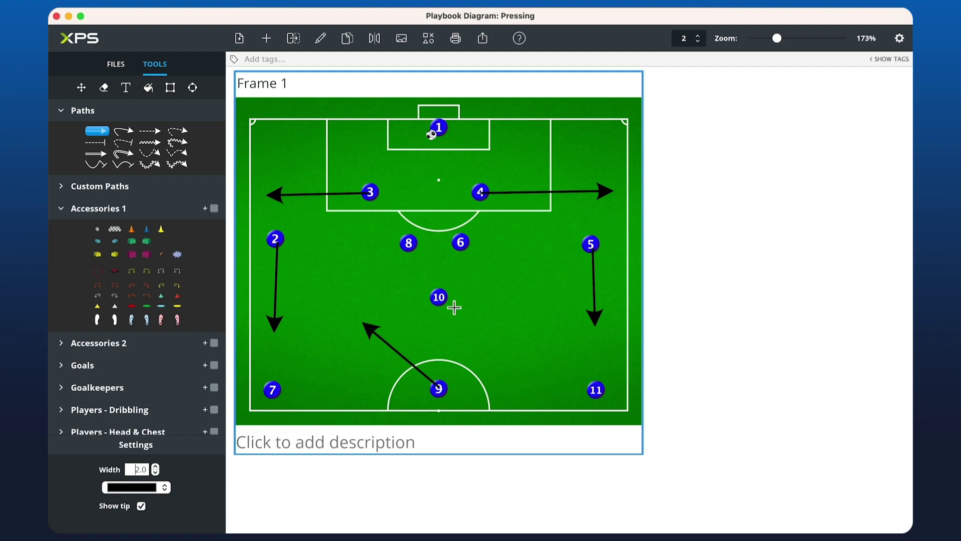
pyautogui.moveTo(440, 299); pyautogui.dragTo(529, 303)
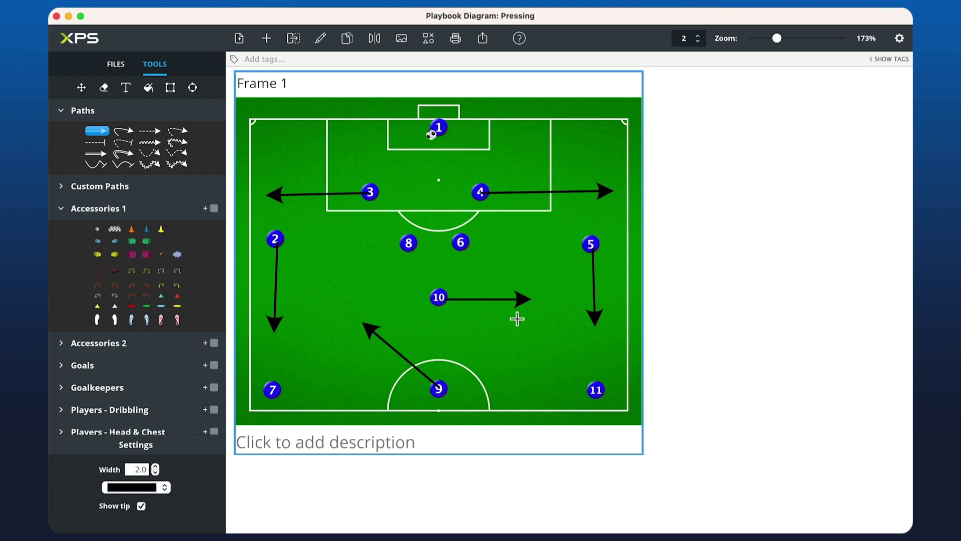
pyautogui.click(128, 133)
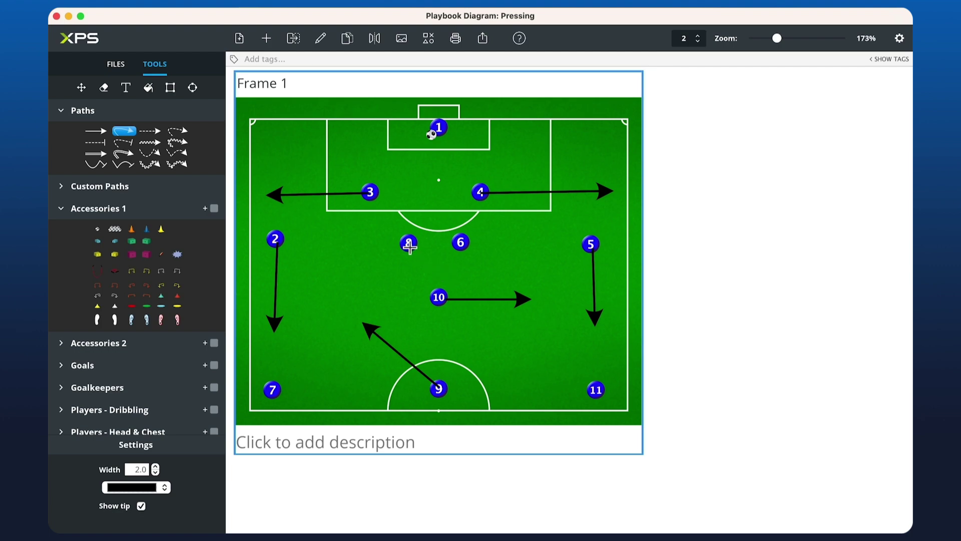
pyautogui.moveTo(409, 247)
pyautogui.mouseDown()
pyautogui.moveTo(328, 249)
pyautogui.moveTo(316, 311)
pyautogui.moveTo(321, 373)
pyautogui.mouseUp()
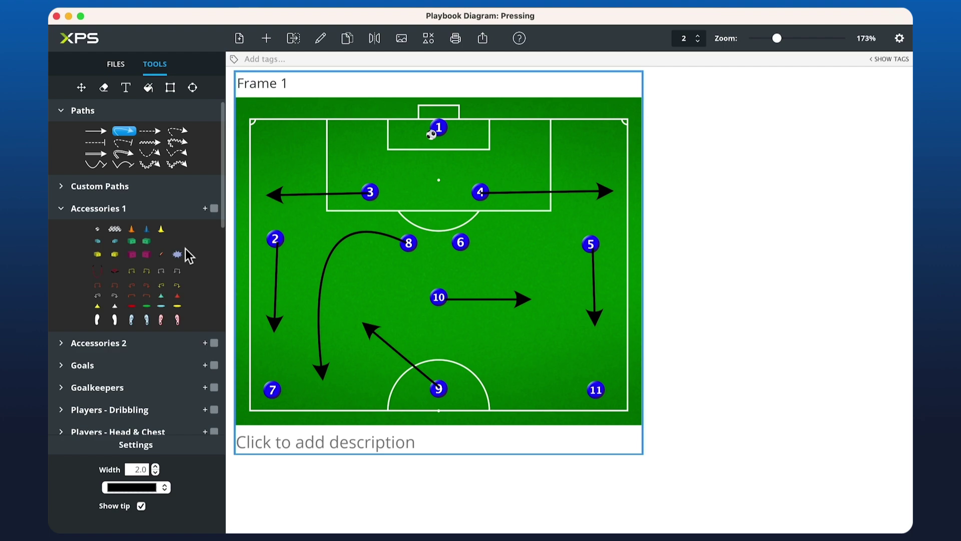
# Add a 'Pressing' text label on the lower right of the pitch
pyautogui.click(127, 90)
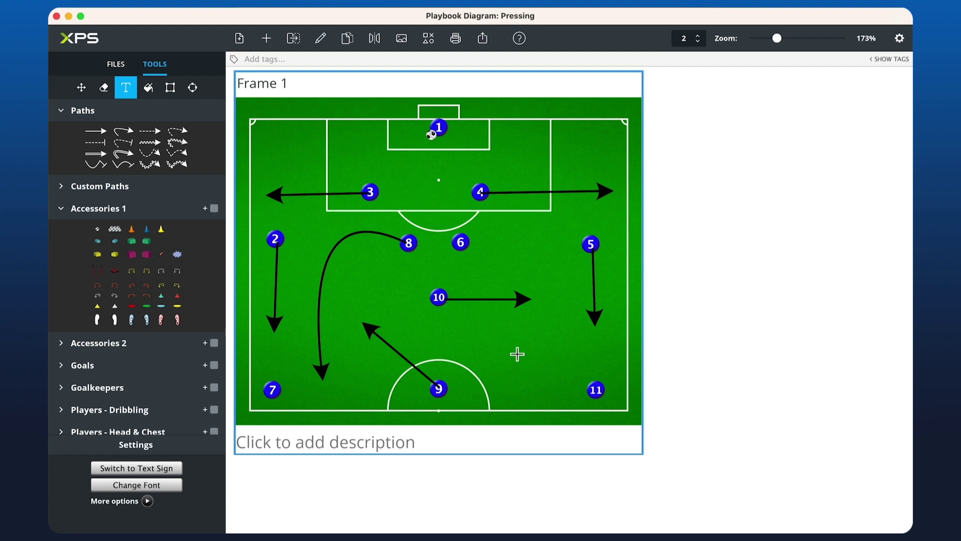
pyautogui.click(493, 339)
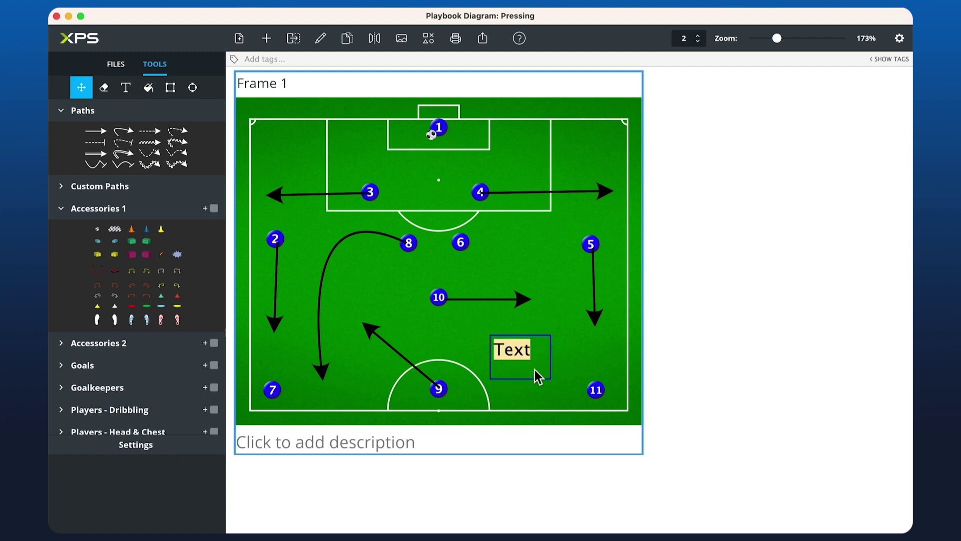
pyautogui.write('Pressing')
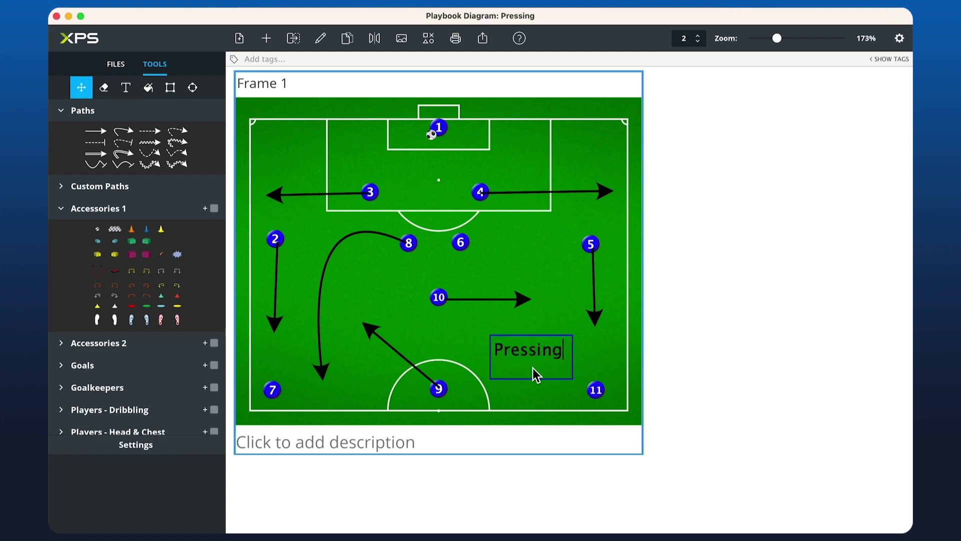
pyautogui.click(613, 351)
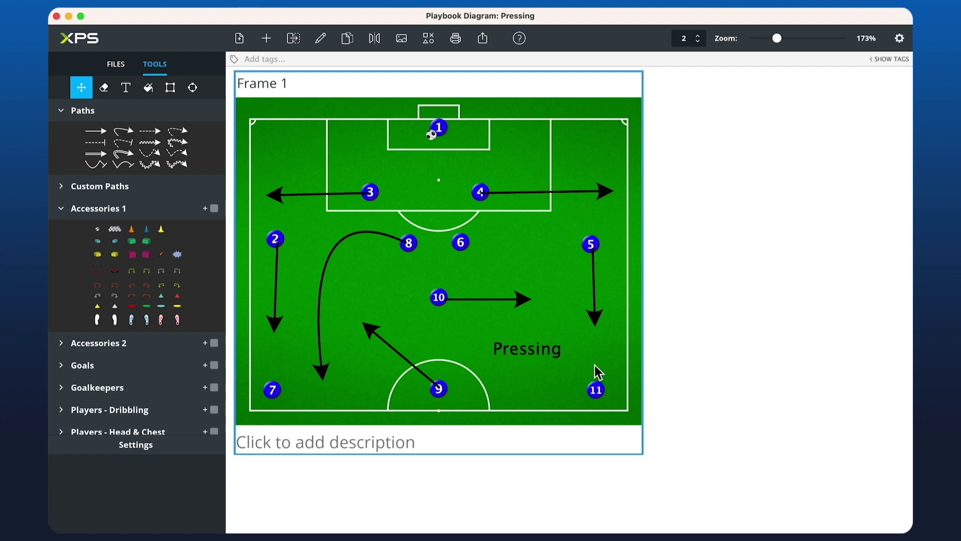
# Change the label's font to Monospaced at size 20
pyautogui.click(541, 351)
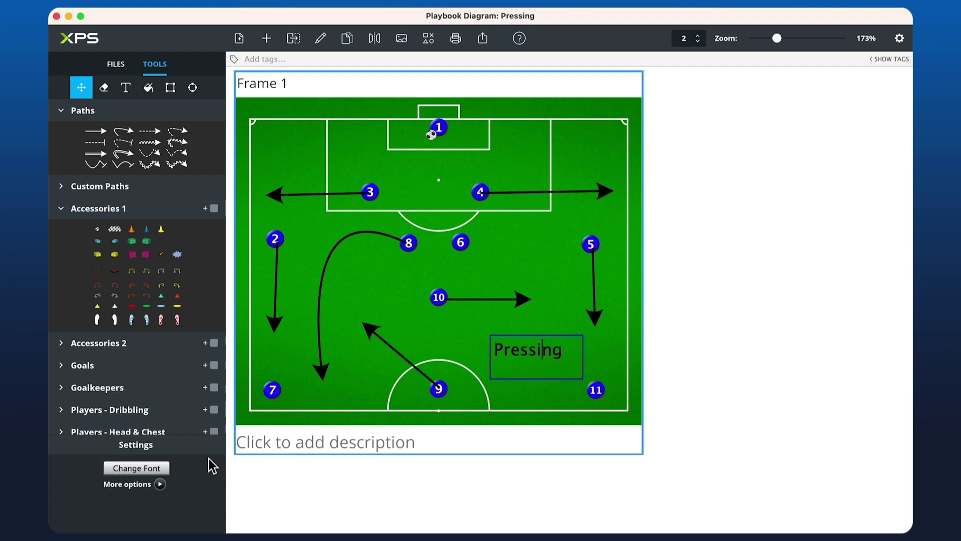
pyautogui.click(137, 468)
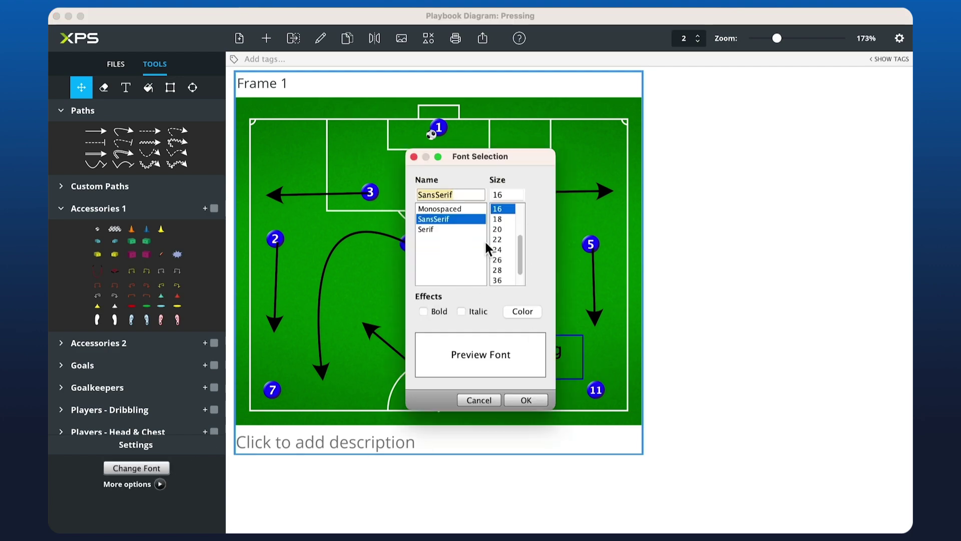
pyautogui.click(497, 230)
pyautogui.click(436, 210)
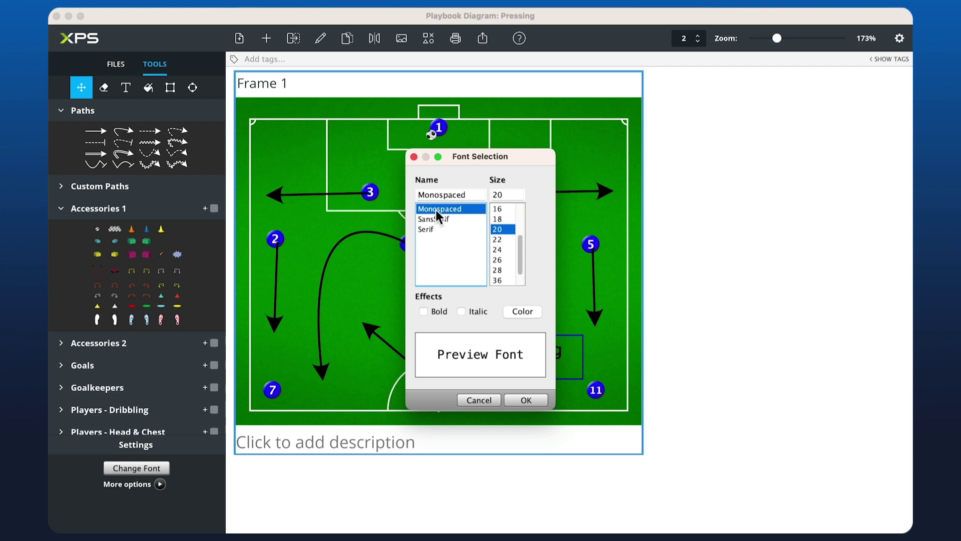
pyautogui.click(530, 401)
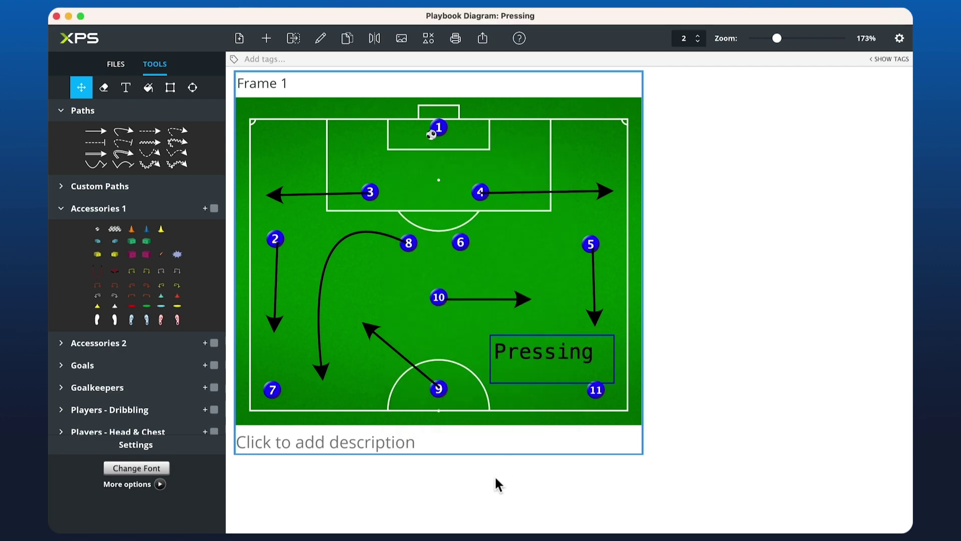
pyautogui.click(160, 484)
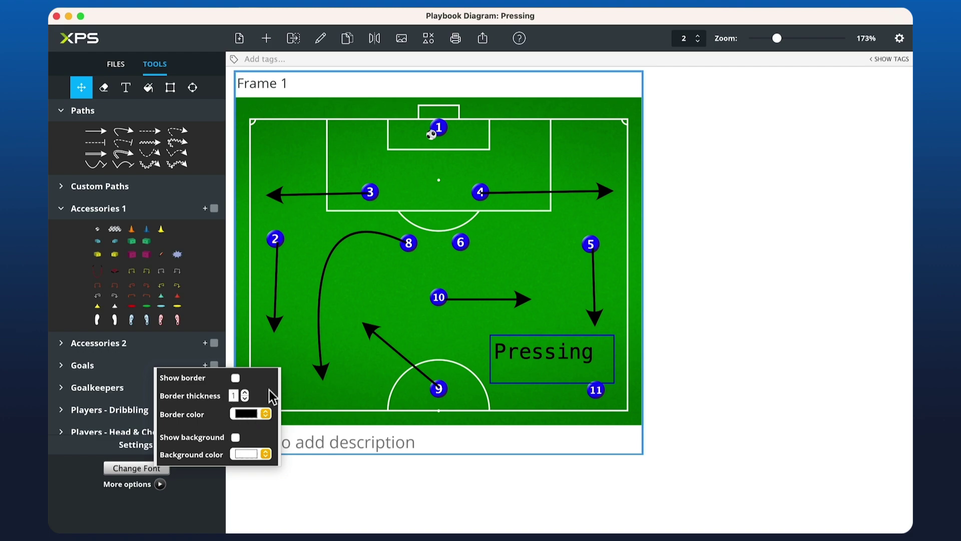
# Nudge the start of player 10's arrow, then open the pitch's frame context menu
pyautogui.click(302, 387)
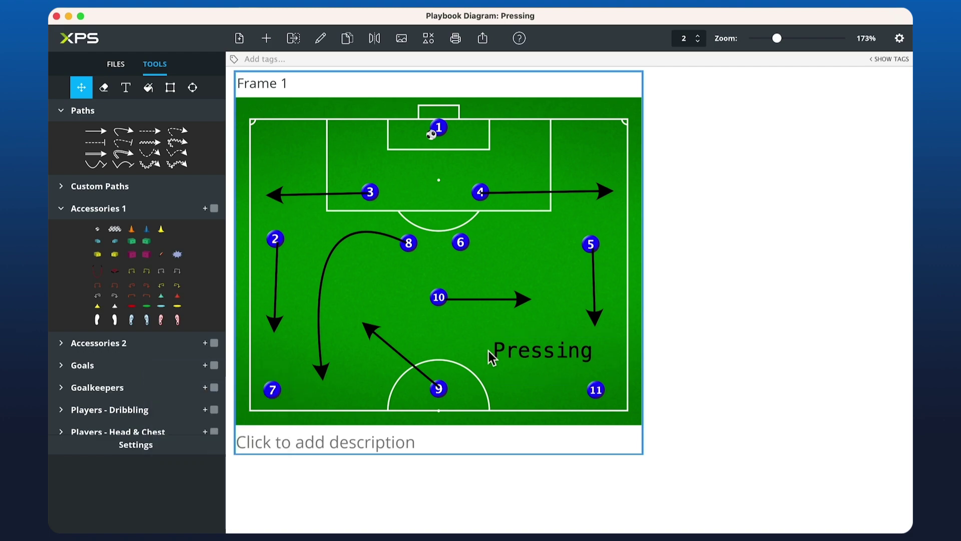
pyautogui.click(523, 301)
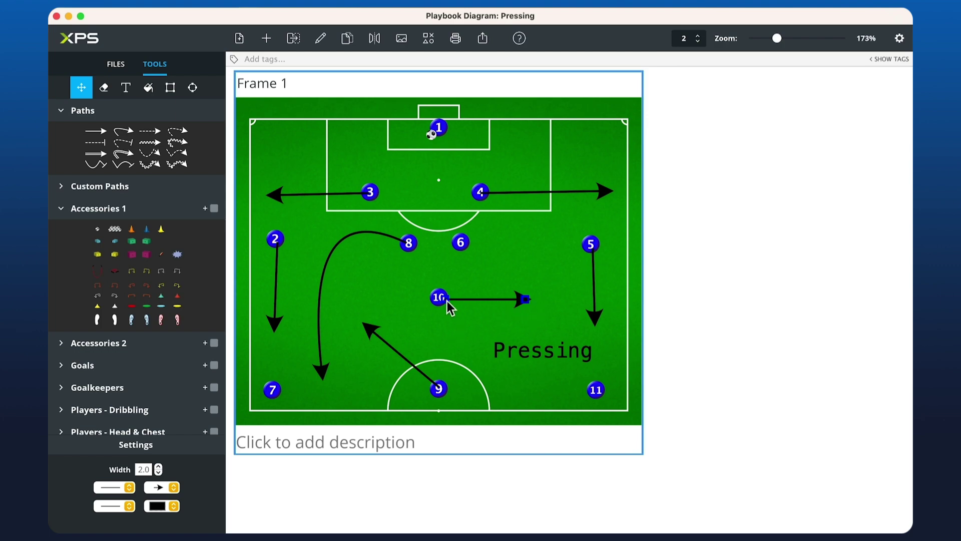
pyautogui.moveTo(445, 300)
pyautogui.mouseDown()
pyautogui.moveTo(473, 262)
pyautogui.moveTo(493, 258)
pyautogui.moveTo(461, 282)
pyautogui.moveTo(444, 338)
pyautogui.moveTo(447, 301)
pyautogui.mouseUp()
pyautogui.click(543, 249)
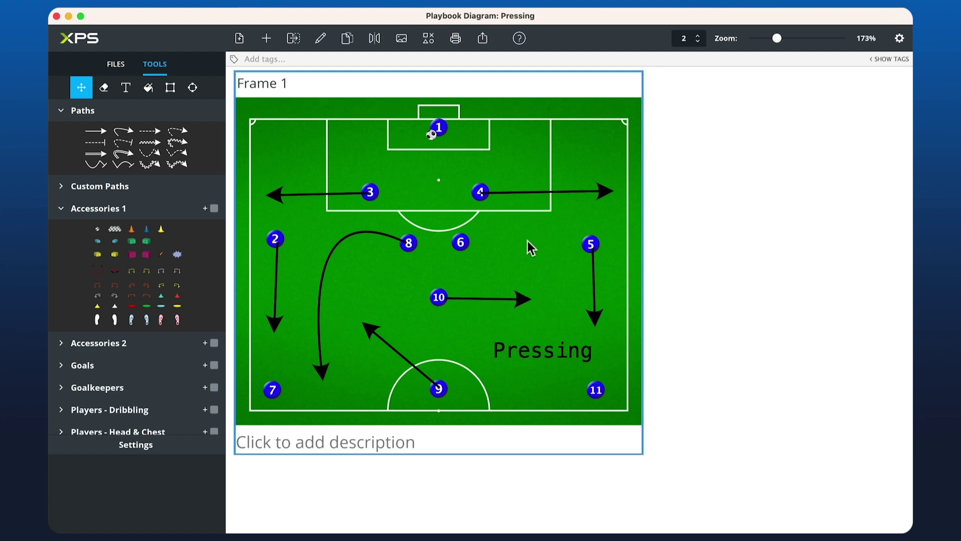
pyautogui.rightClick(533, 231)
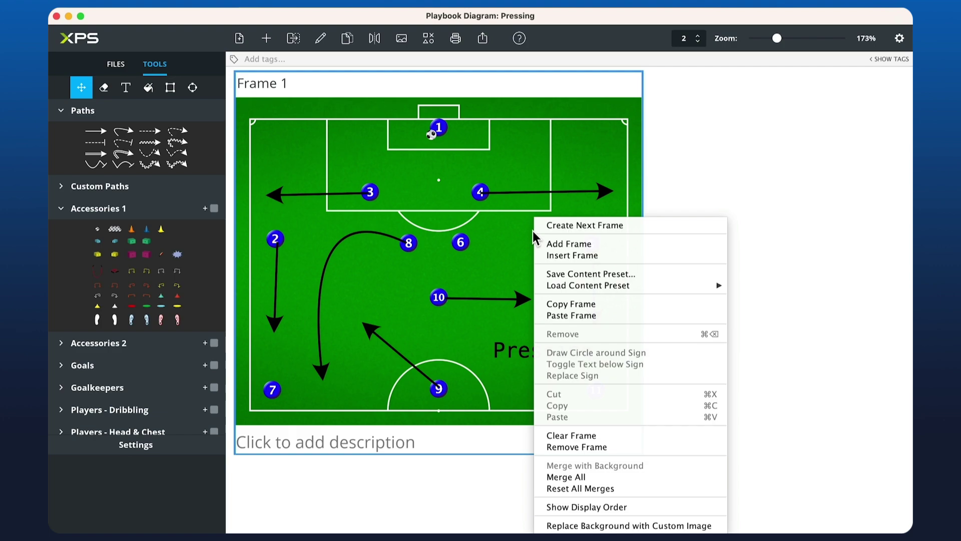
# Add Frame 2 continuing from Frame 1, then add an empty Frame 3 to the playbook
pyautogui.click(575, 226)
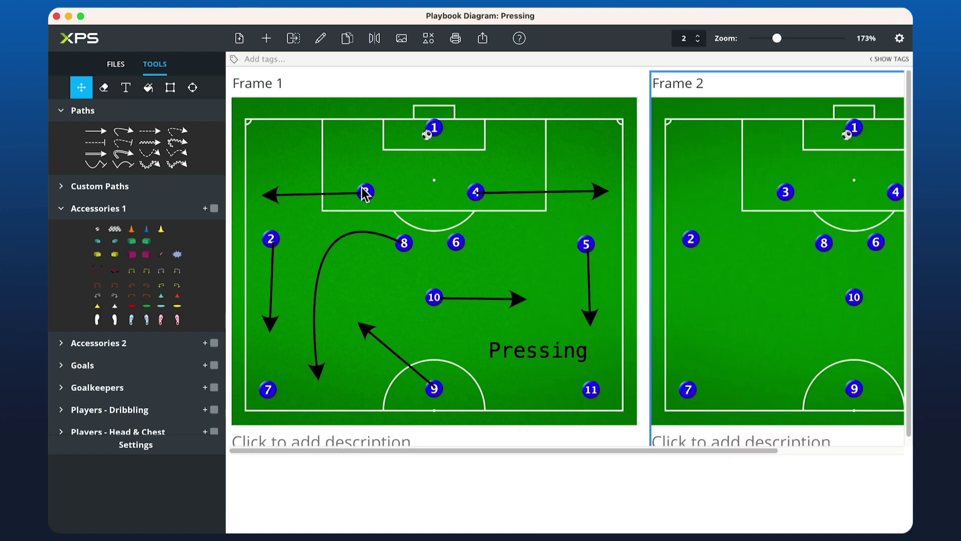
pyautogui.click(769, 242)
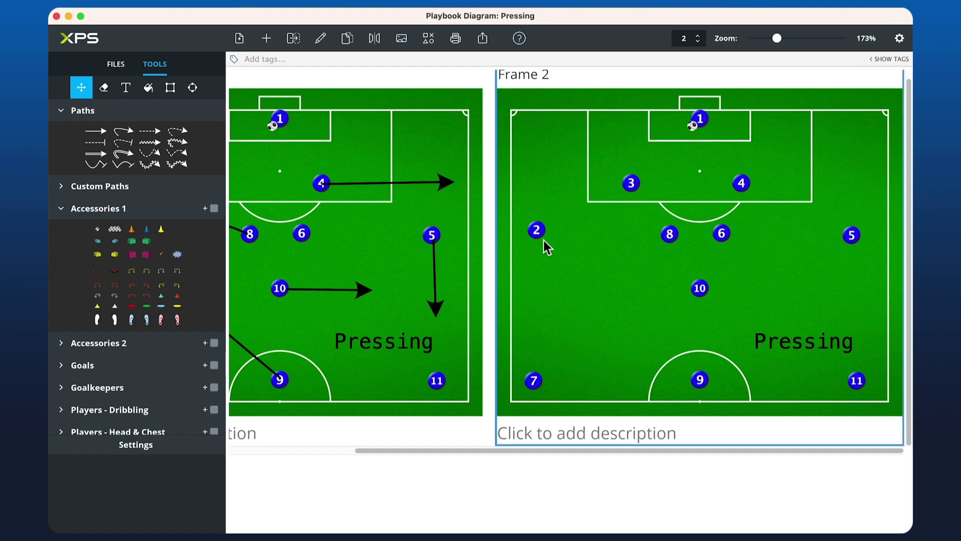
pyautogui.rightClick(544, 164)
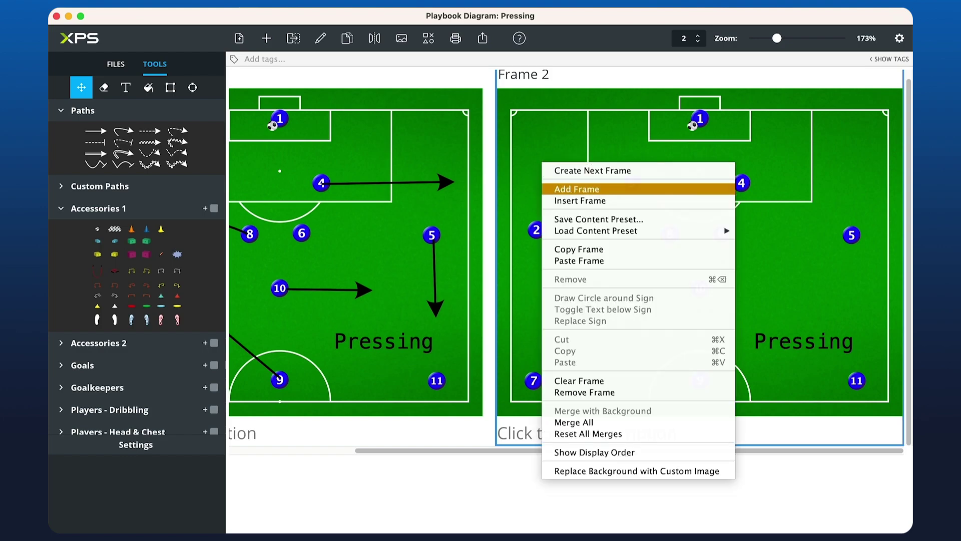
pyautogui.click(563, 189)
# Zoom out to about 139% to see more of each frame
pyautogui.scroll(-3, 575, 295)
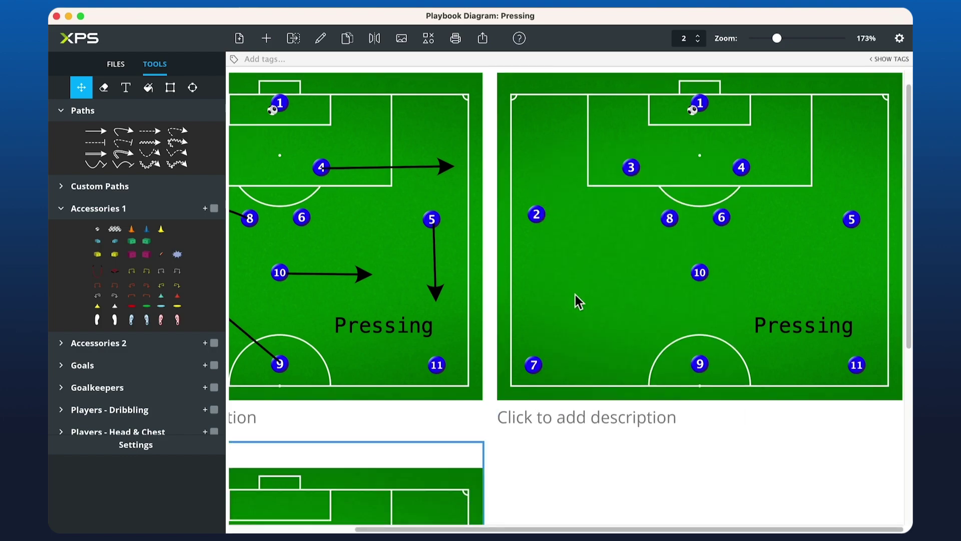
pyautogui.hscroll(-5, 430, 230)
pyautogui.scroll(-2, 429, 230)
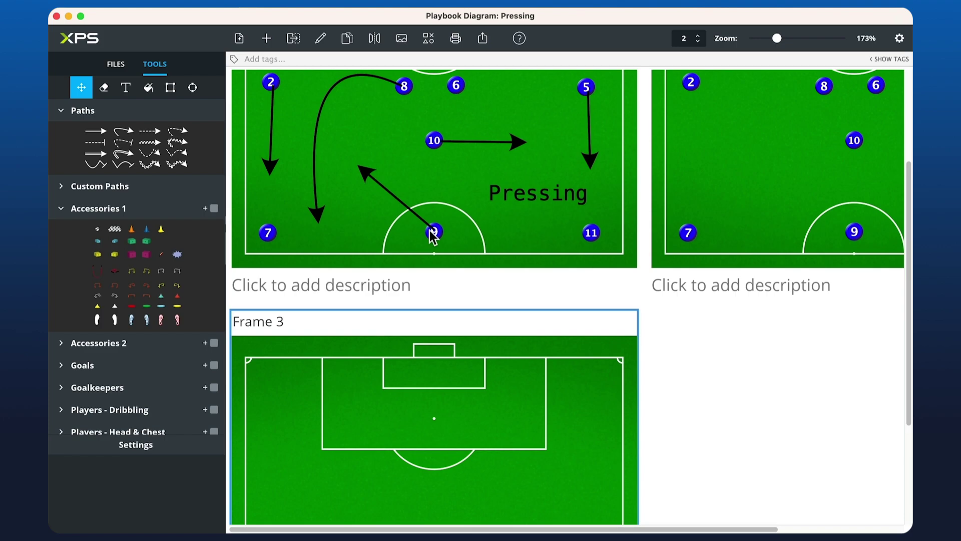
pyautogui.moveTo(777, 38); pyautogui.dragTo(771, 40)
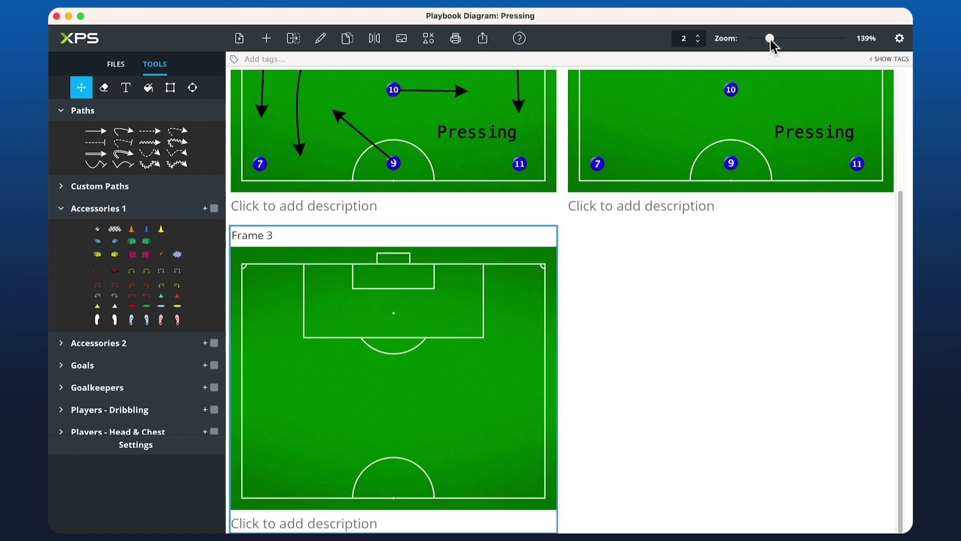
pyautogui.scroll(3, 521, 331)
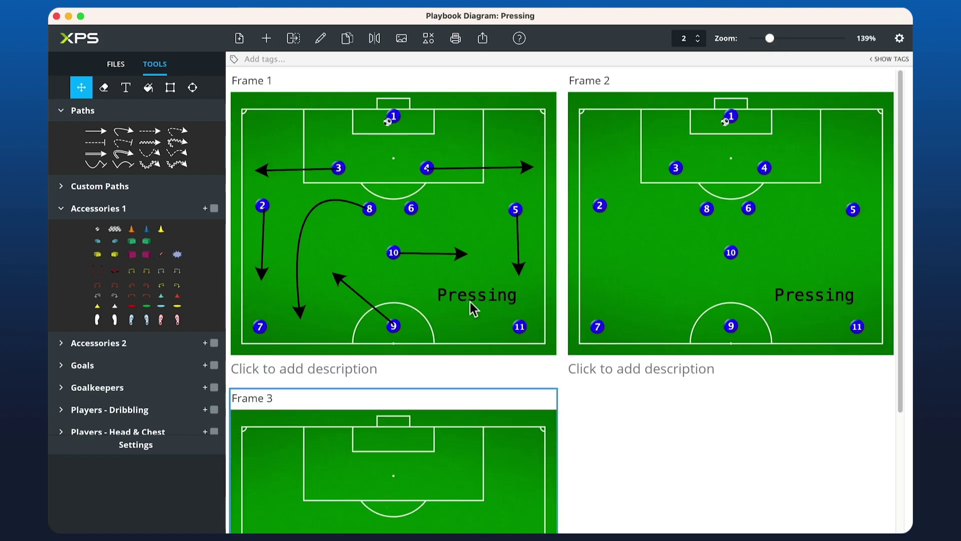
pyautogui.scroll(-3, 474, 389)
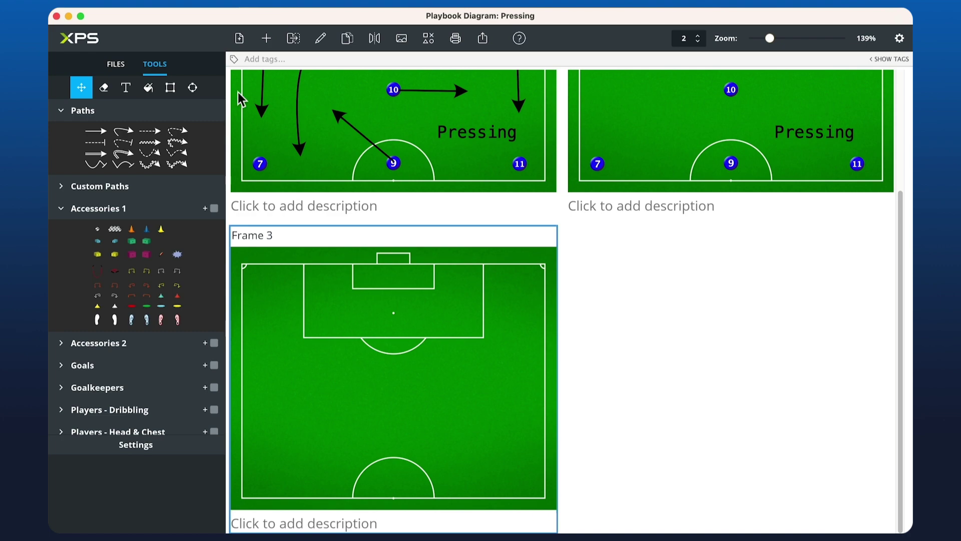
# Draw a rectangular zone on Frame 3's pitch and a circular zone to its right
pyautogui.click(172, 92)
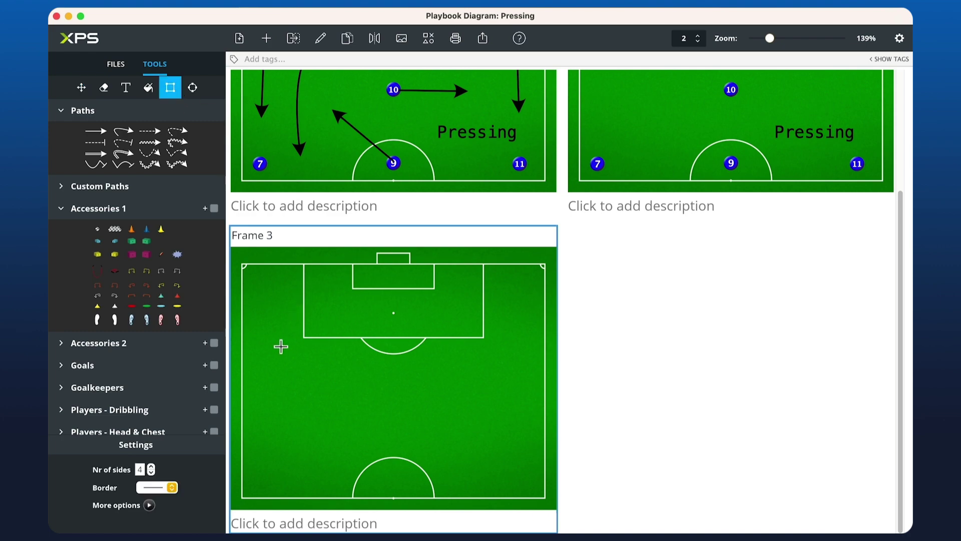
pyautogui.moveTo(276, 341); pyautogui.dragTo(345, 389)
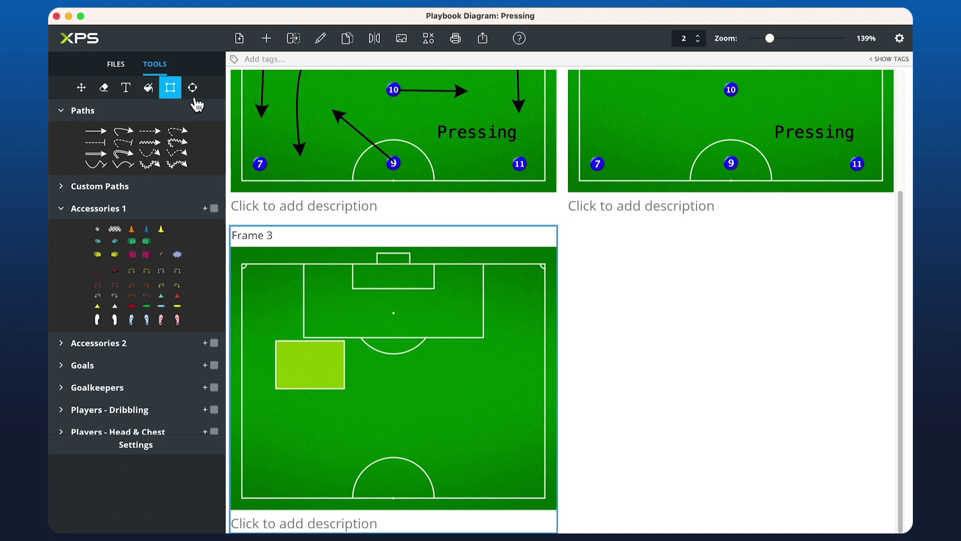
pyautogui.click(193, 88)
pyautogui.moveTo(408, 339); pyautogui.dragTo(496, 423)
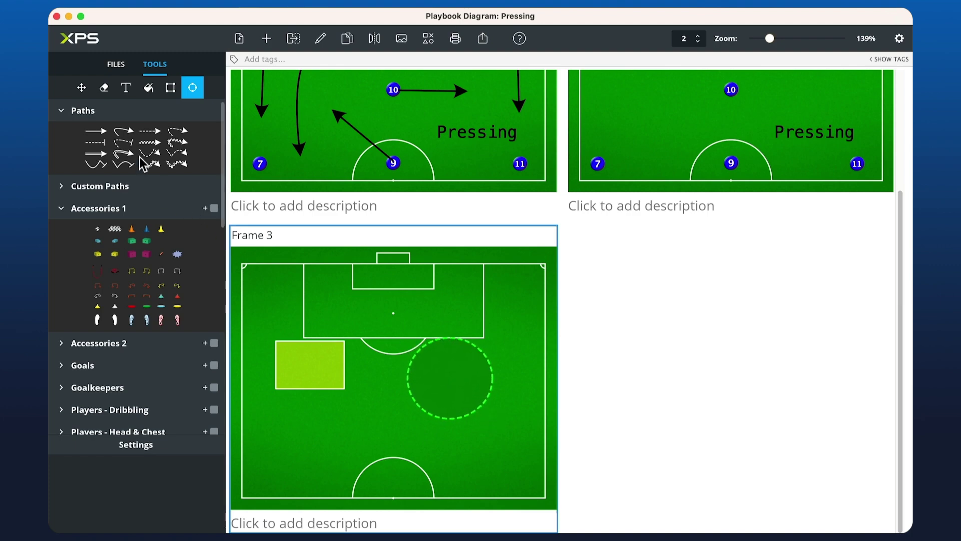
# Review the dashed circle's border options, then enlarge the lime-green rectangle upward and rightward
pyautogui.click(81, 88)
pyautogui.click(439, 380)
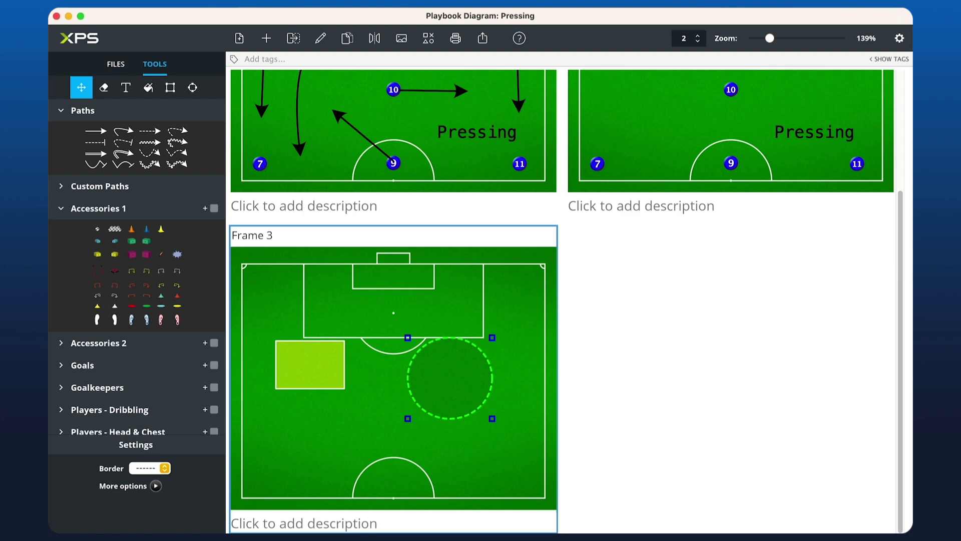
pyautogui.click(152, 469)
pyautogui.click(160, 485)
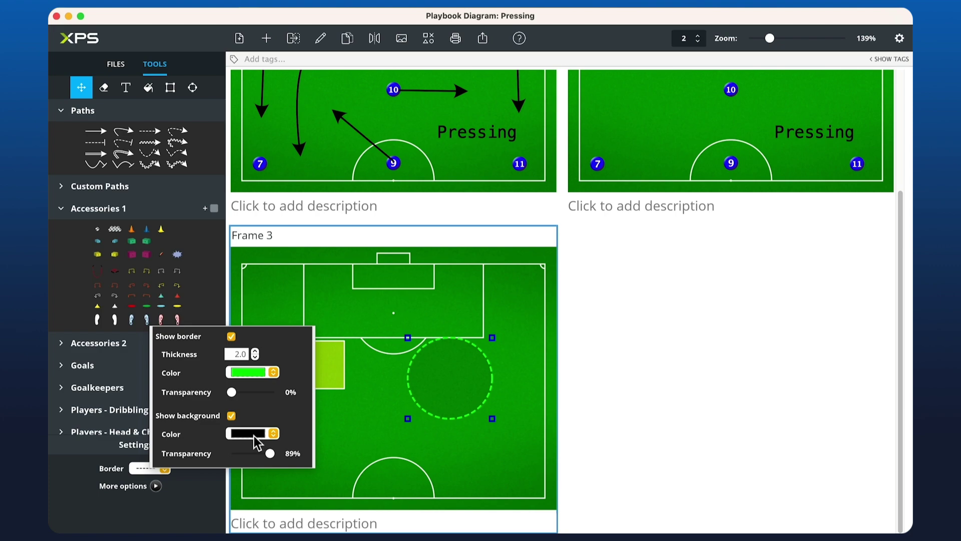
pyautogui.click(312, 368)
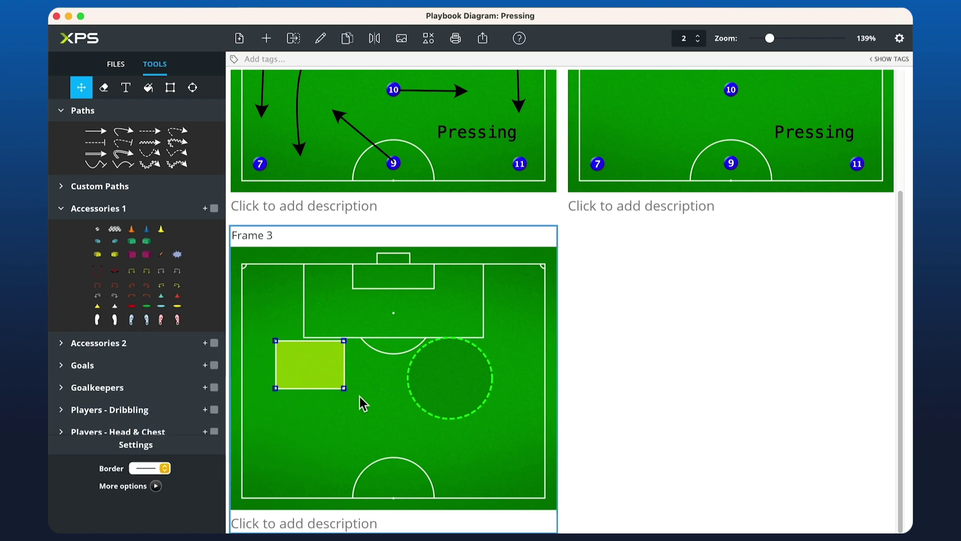
pyautogui.moveTo(345, 343); pyautogui.dragTo(393, 326)
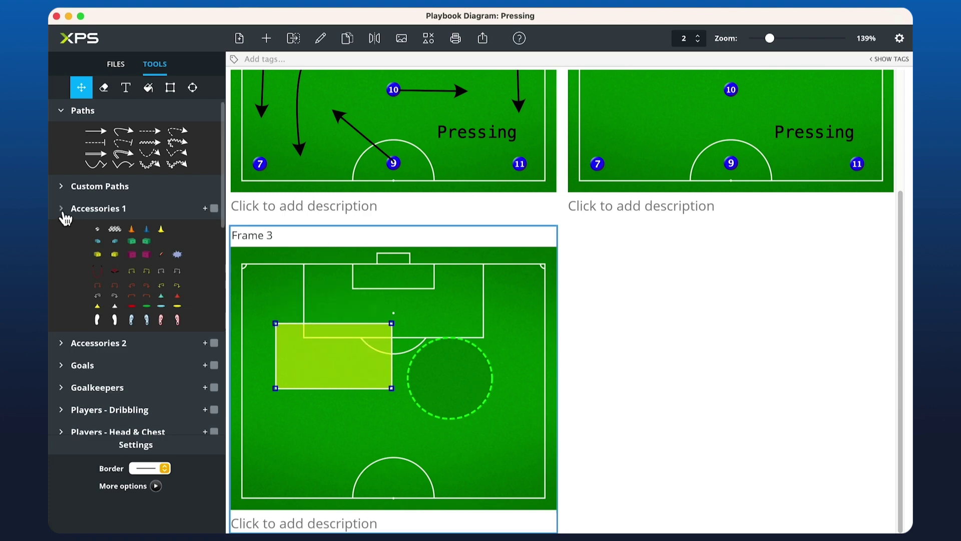
# Collapse the Accessories 1 and A-Z sign groups in the sidebar
pyautogui.click(64, 210)
pyautogui.scroll(-5, 138, 239)
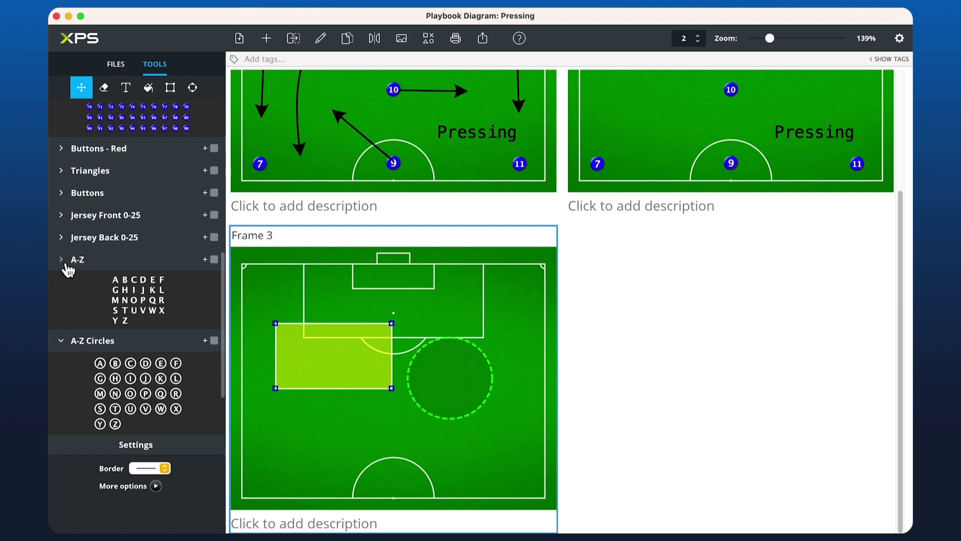
pyautogui.click(62, 261)
pyautogui.scroll(10, 103, 333)
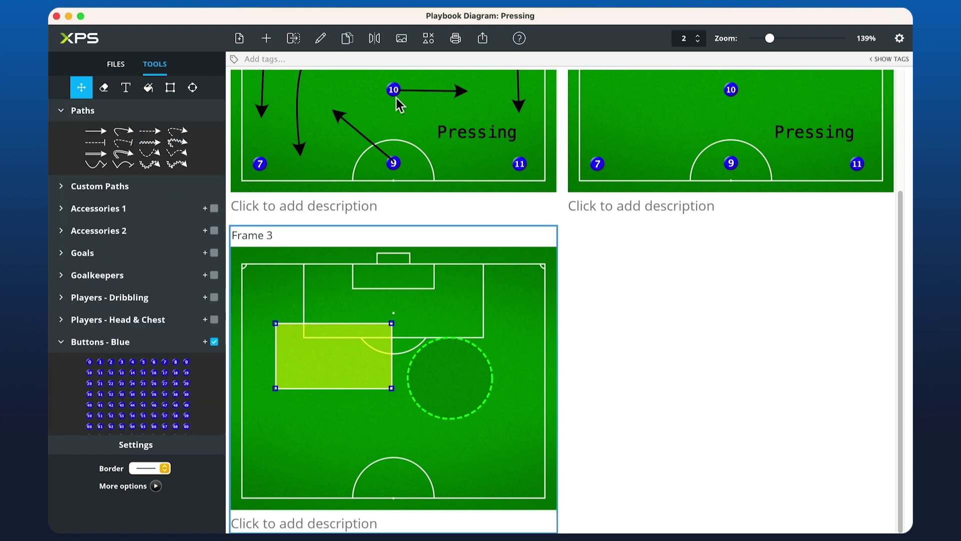
# Make the Players - Marking collection available from the Sign Collection Library
pyautogui.click(432, 39)
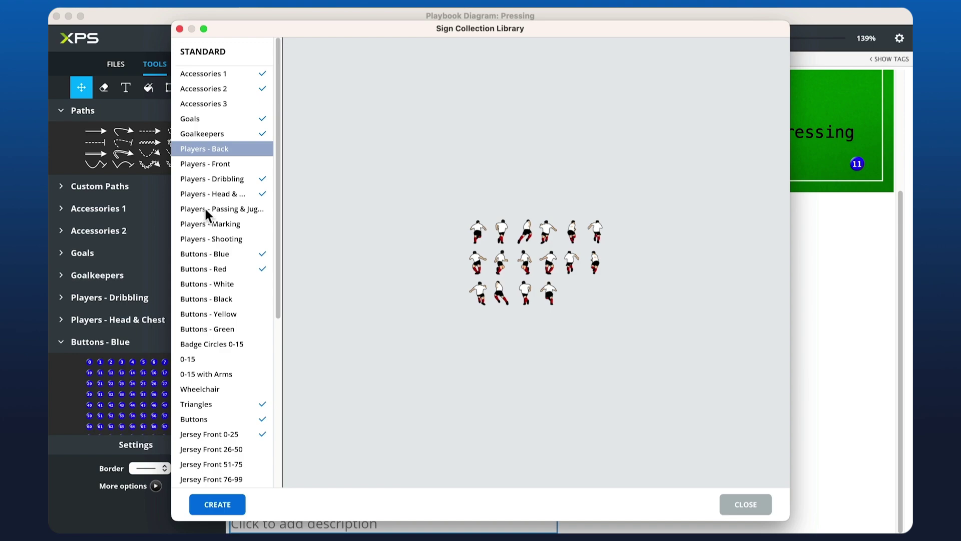
pyautogui.click(252, 214)
pyautogui.click(225, 224)
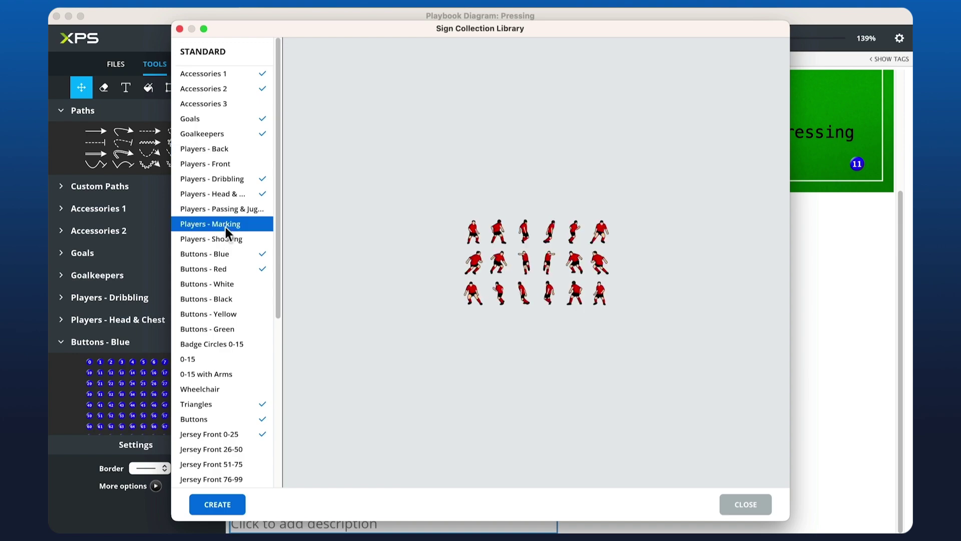
pyautogui.rightClick(224, 224)
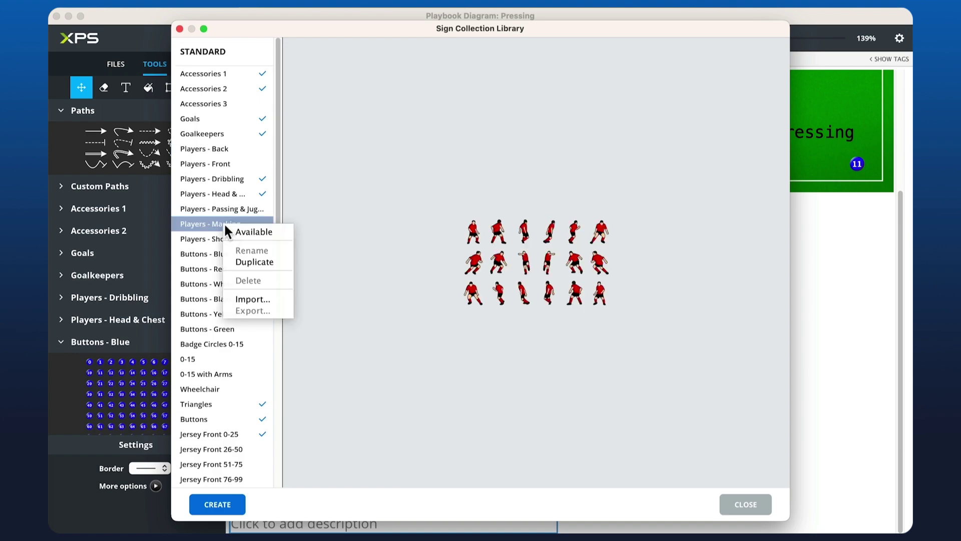
pyautogui.click(260, 233)
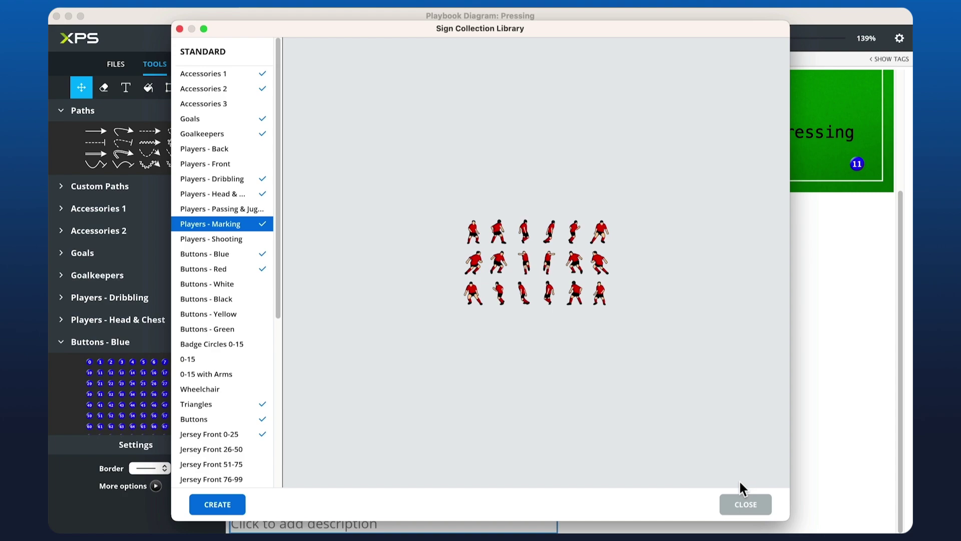
# Place a red marking player in Frame 3's goal box
pyautogui.click(736, 506)
pyautogui.scroll(-1, 123, 358)
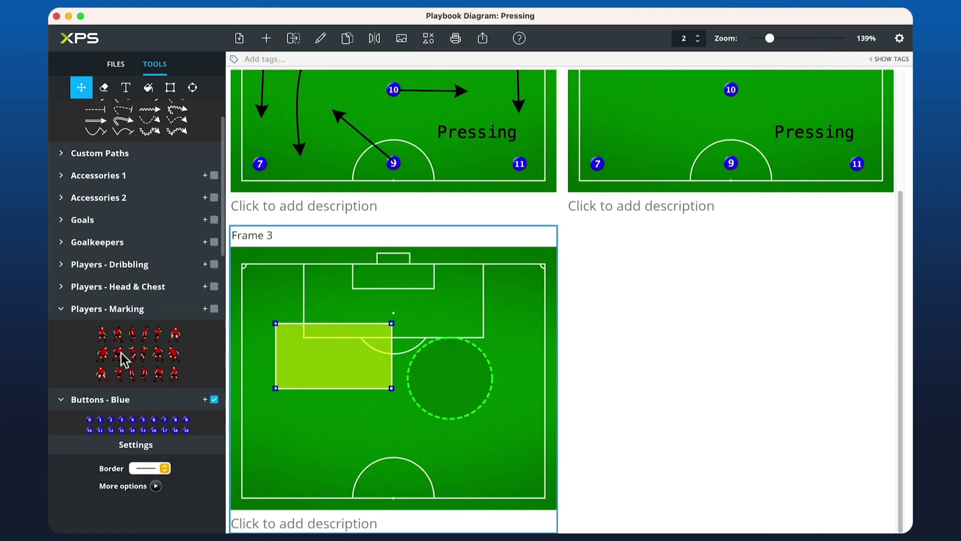
pyautogui.click(102, 334)
pyautogui.click(407, 280)
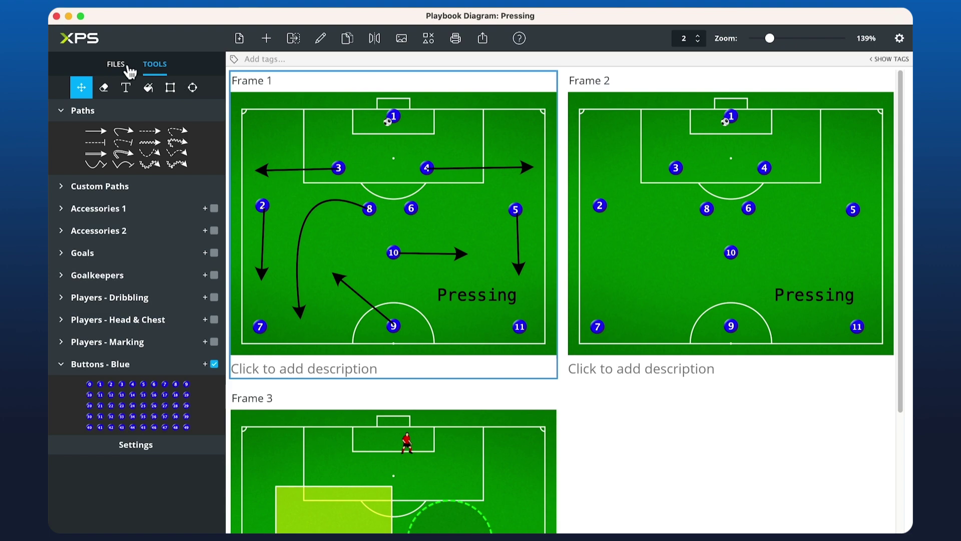
pyautogui.click(115, 65)
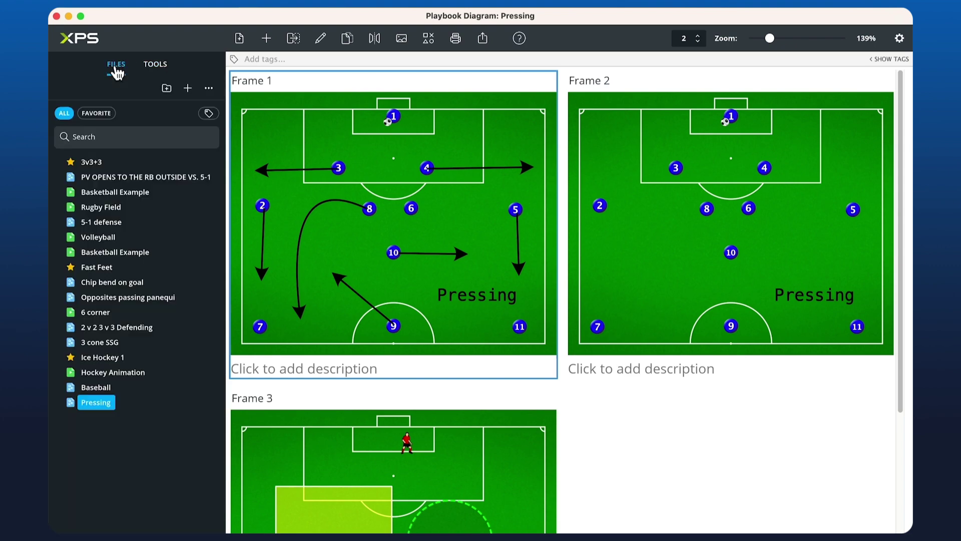
pyautogui.click(136, 418)
pyautogui.click(103, 404)
pyautogui.click(100, 388)
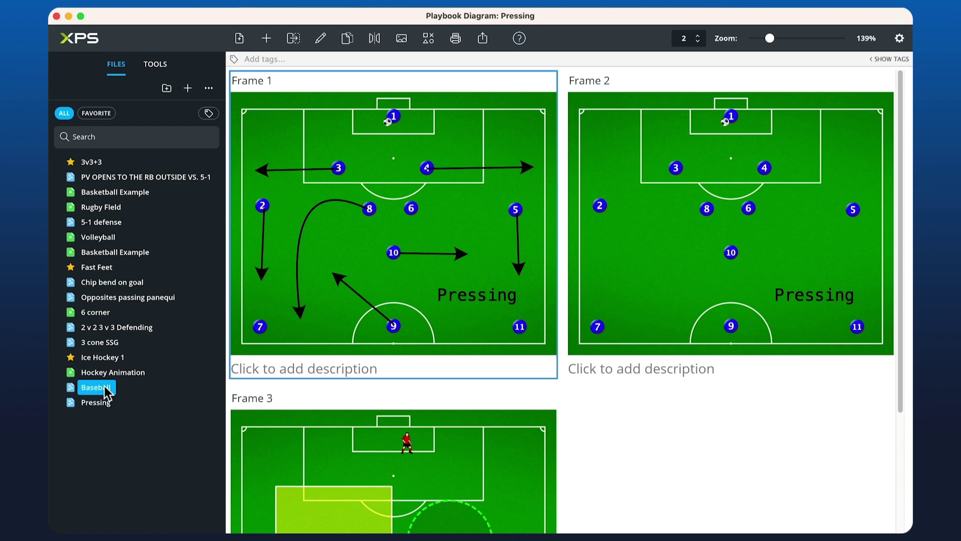
pyautogui.click(108, 327)
pyautogui.click(103, 310)
pyautogui.click(100, 297)
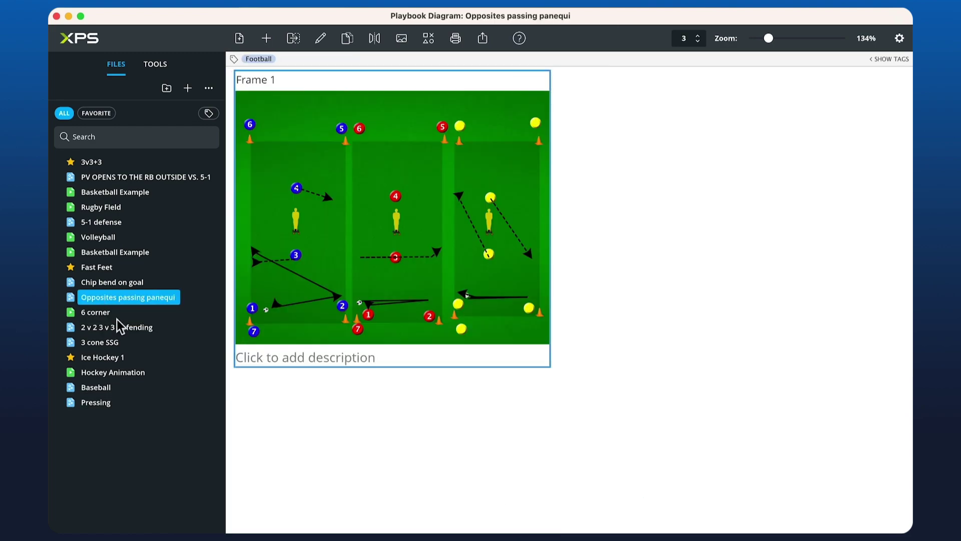
pyautogui.click(68, 16)
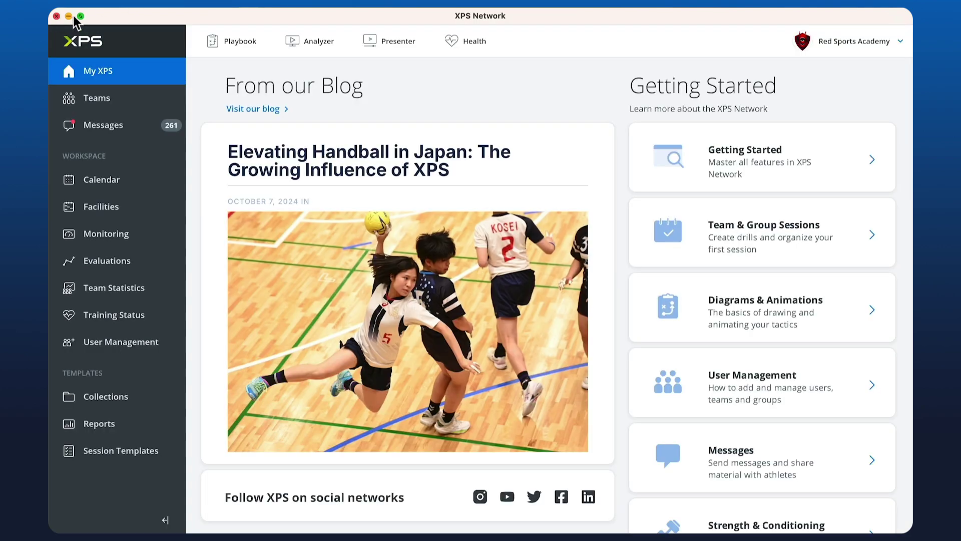
pyautogui.click(233, 48)
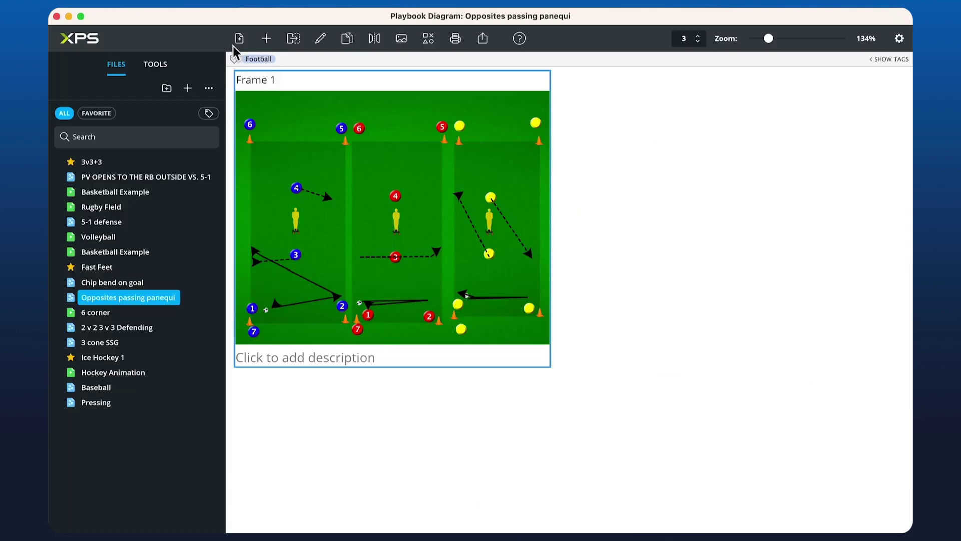
pyautogui.click(95, 403)
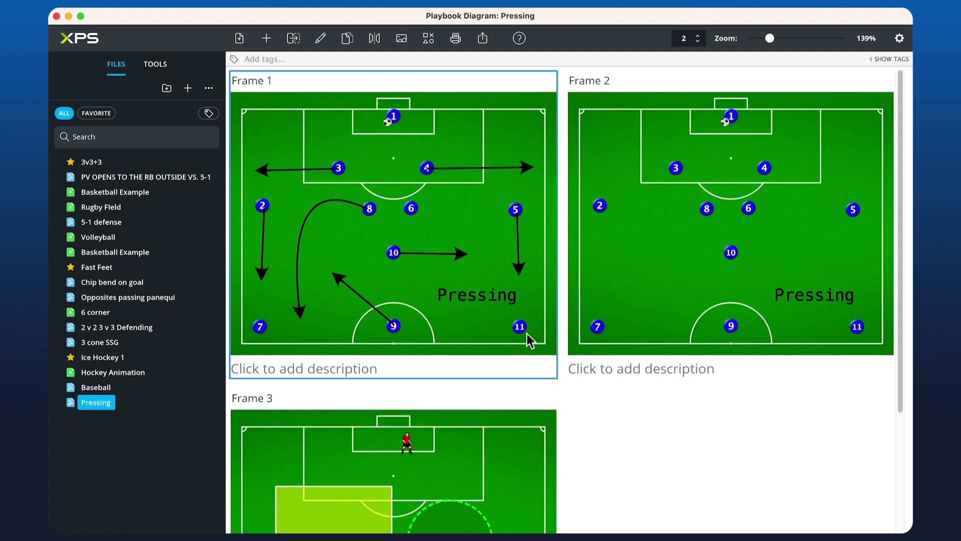
pyautogui.scroll(-1, 527, 333)
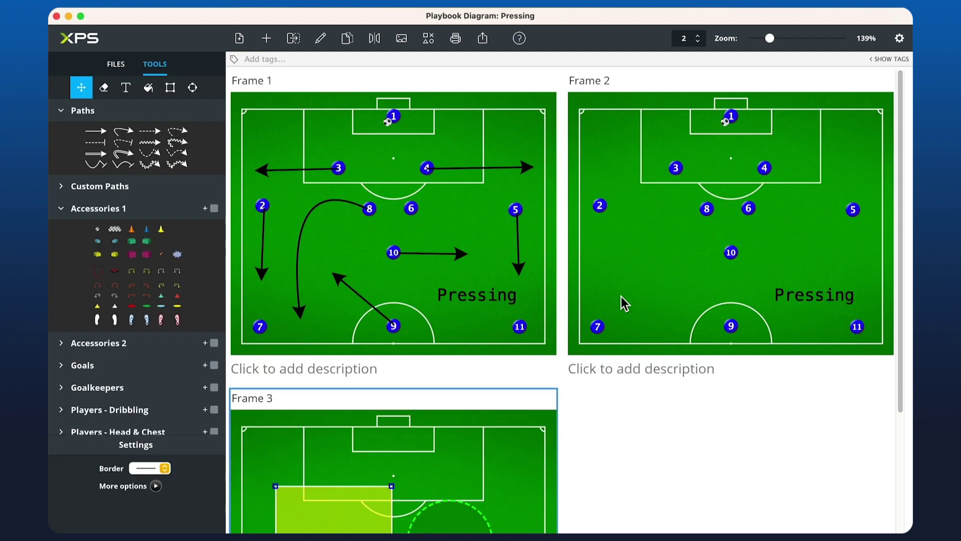